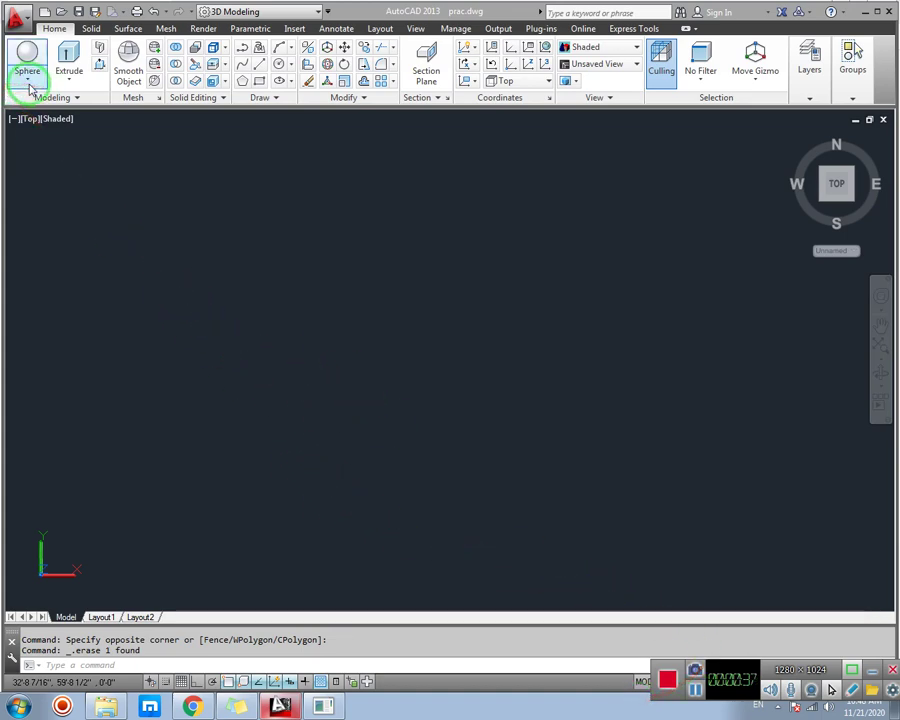
- Set the workspace to 3D Modeling
left_click(240, 11)
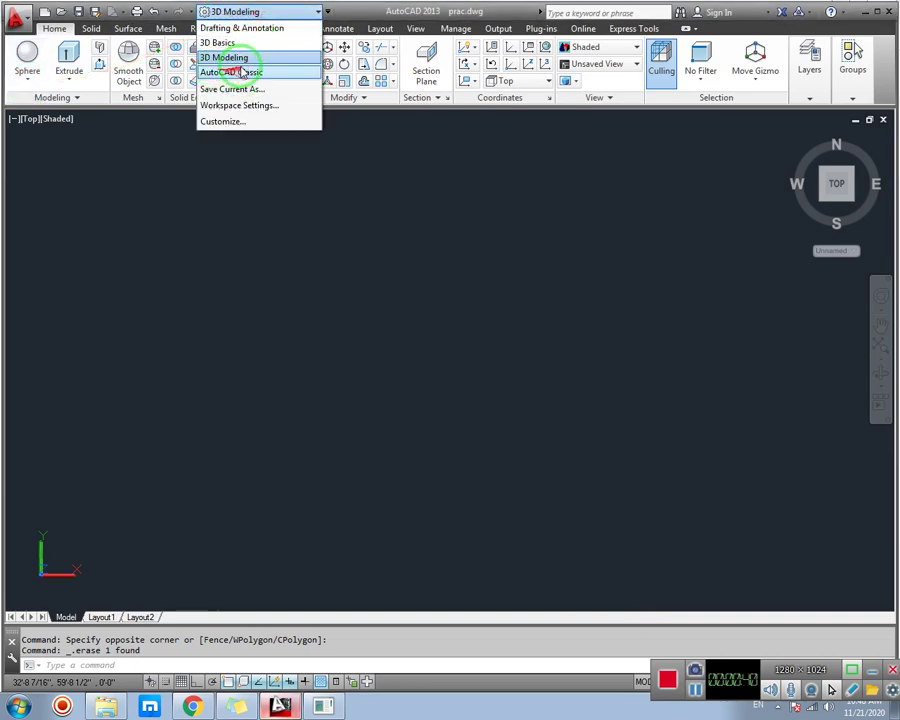
left_click(264, 8)
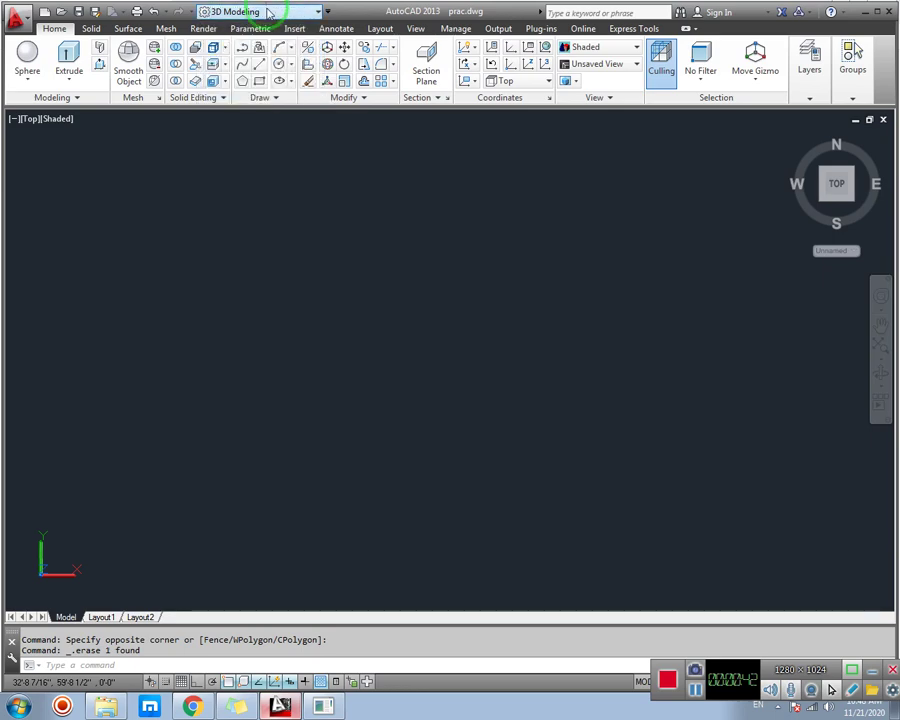
left_click(258, 10)
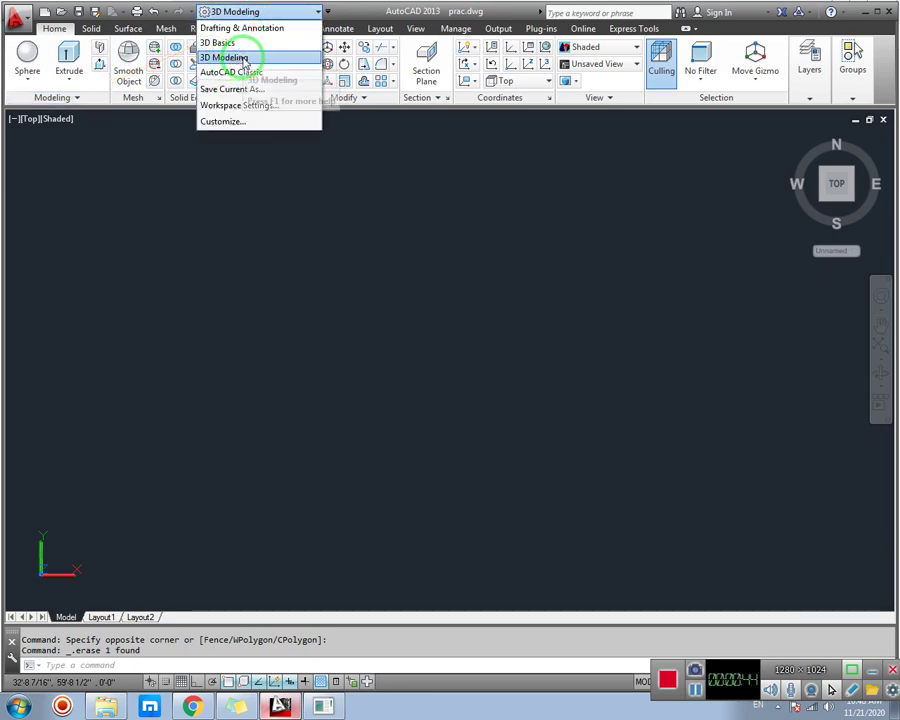
left_click(232, 57)
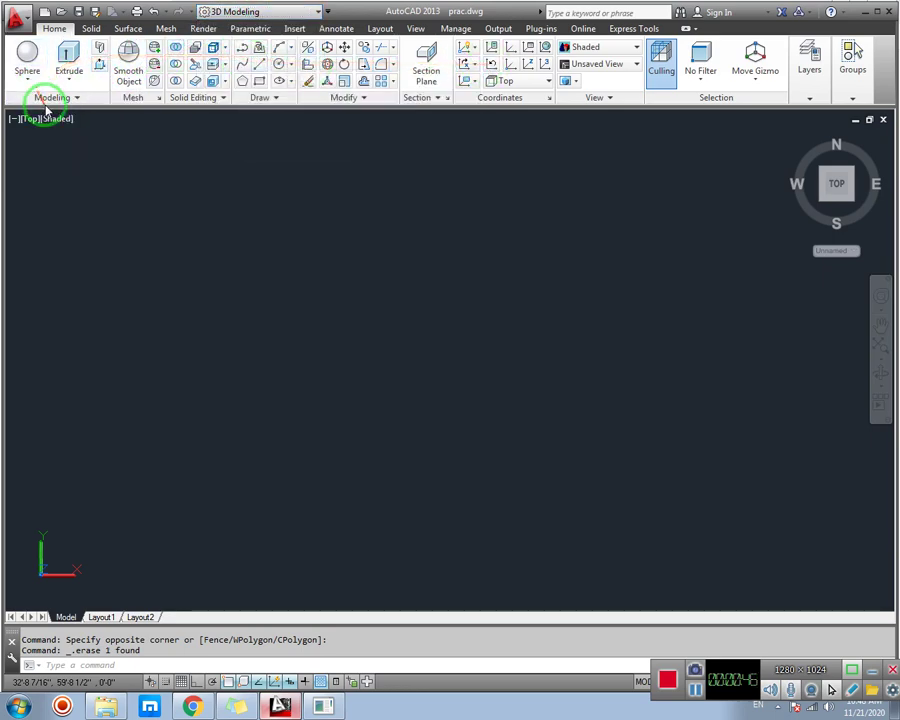
- Create a solid cylinder in the empty drawing with a base radius of 1' and a height of 4'
left_click(28, 79)
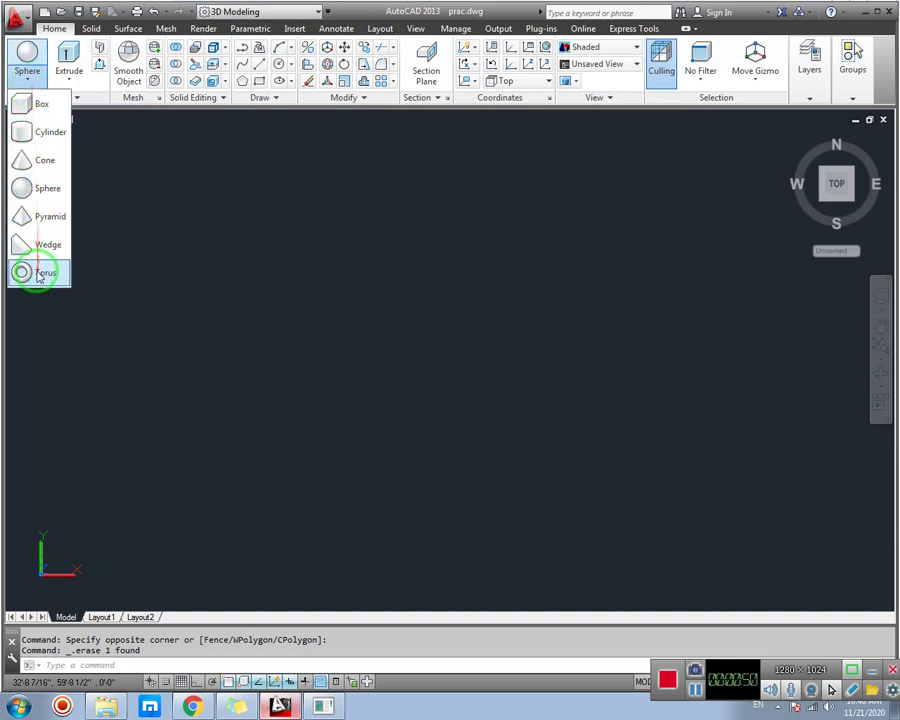
left_click(46, 134)
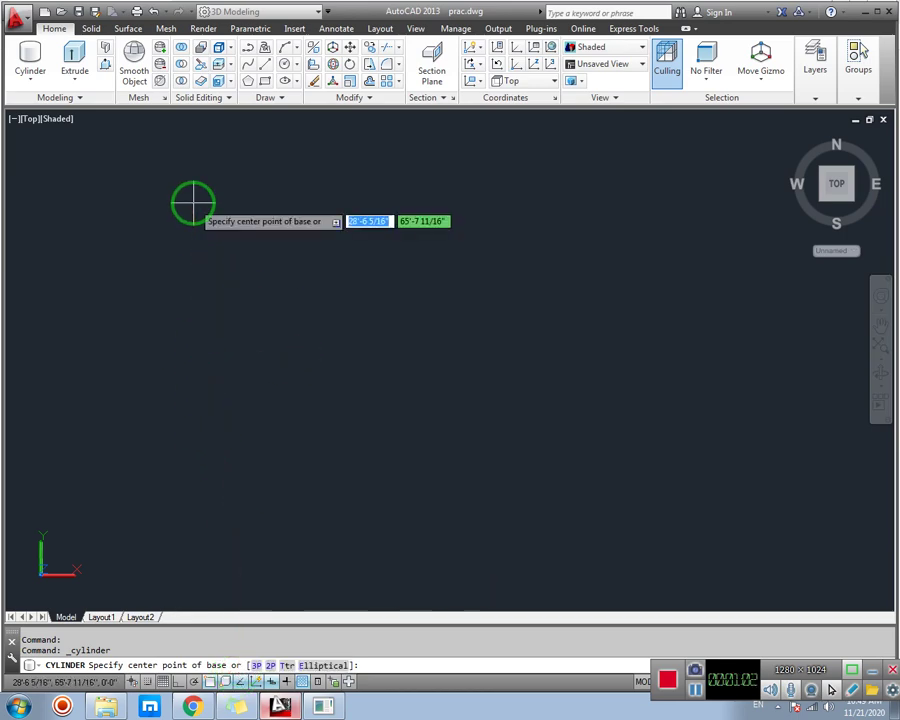
left_click(264, 360)
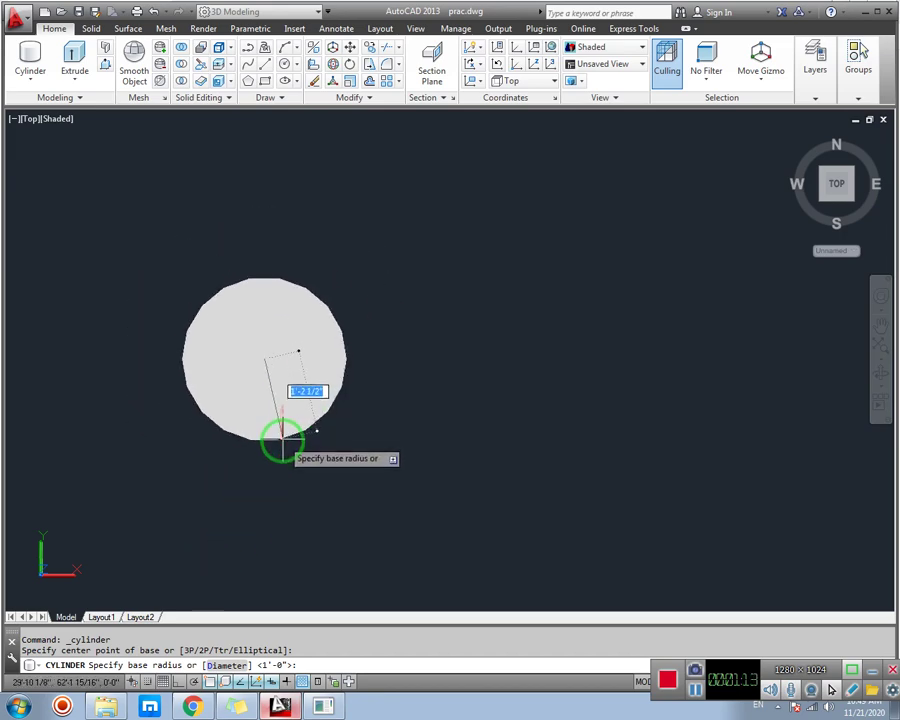
type("1")
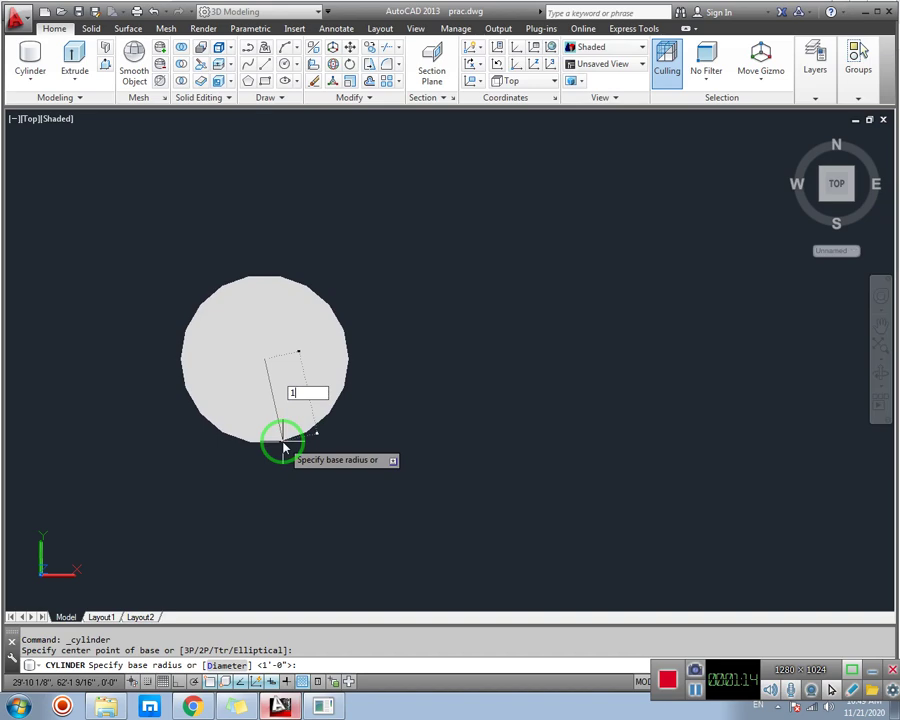
key("Return")
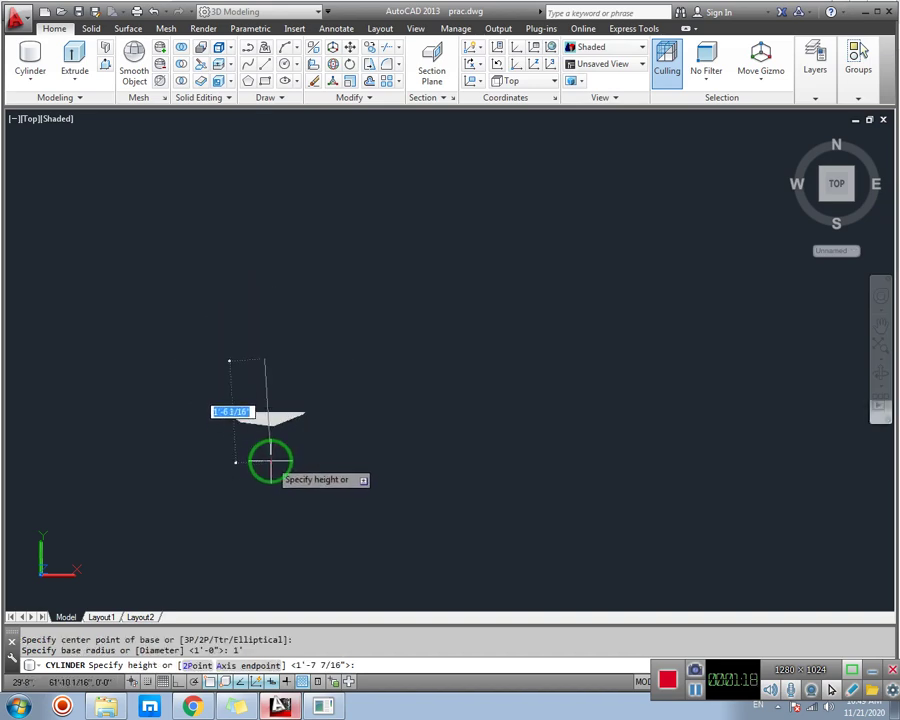
type("4")
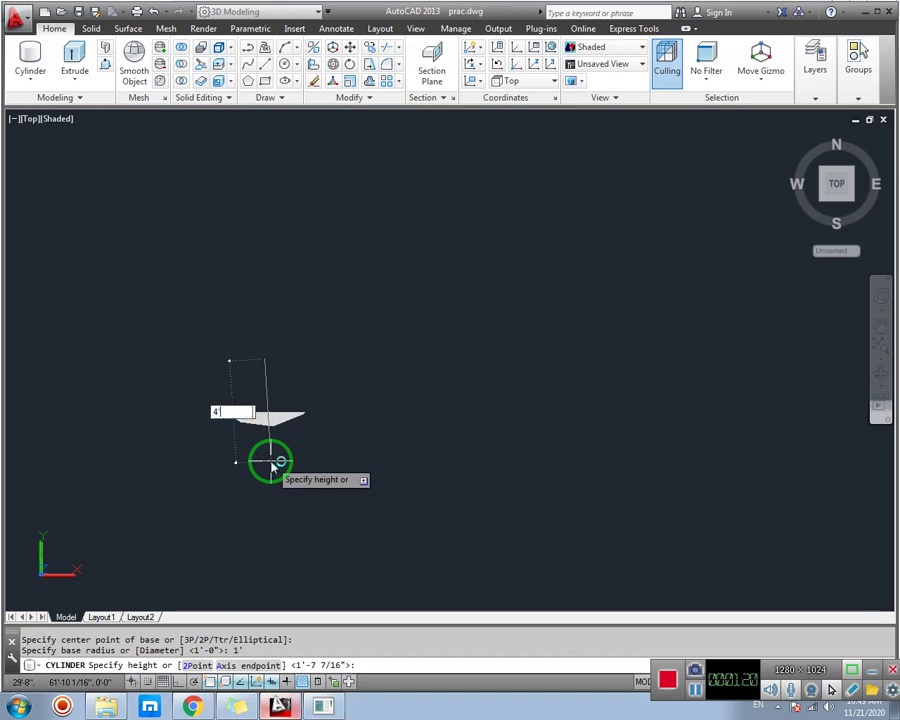
key("Return")
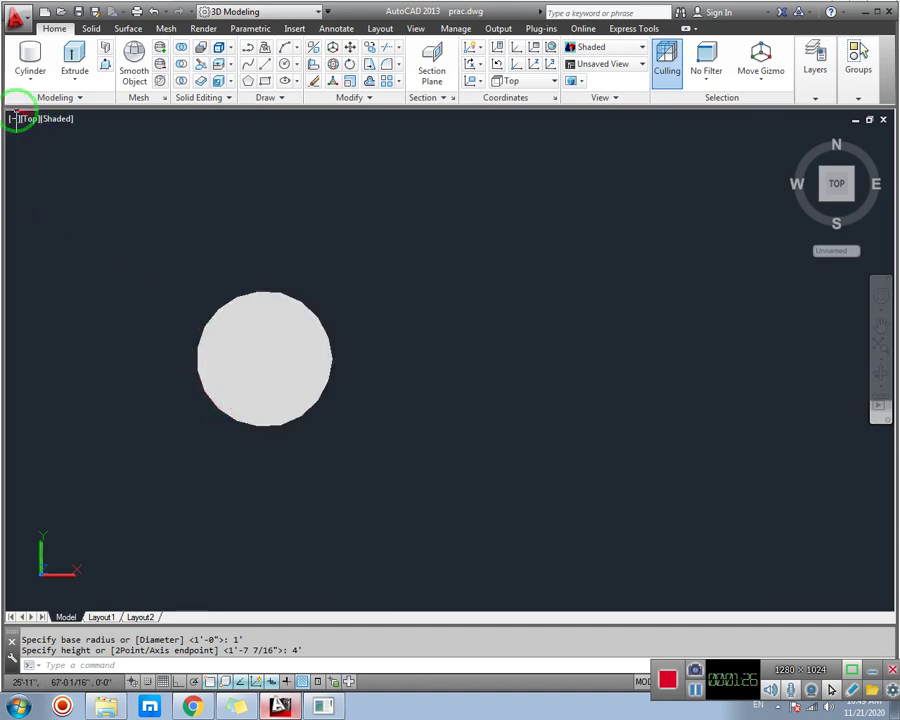
- Change the viewport from the top view to SW Isometric to see the cylinder in 3D
left_click(31, 119)
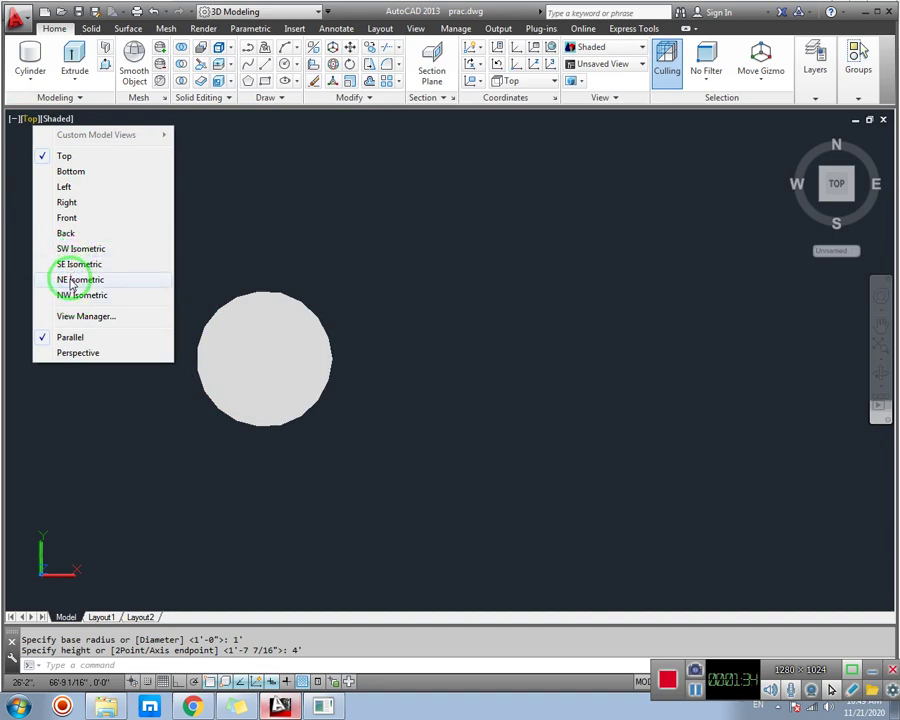
left_click(70, 249)
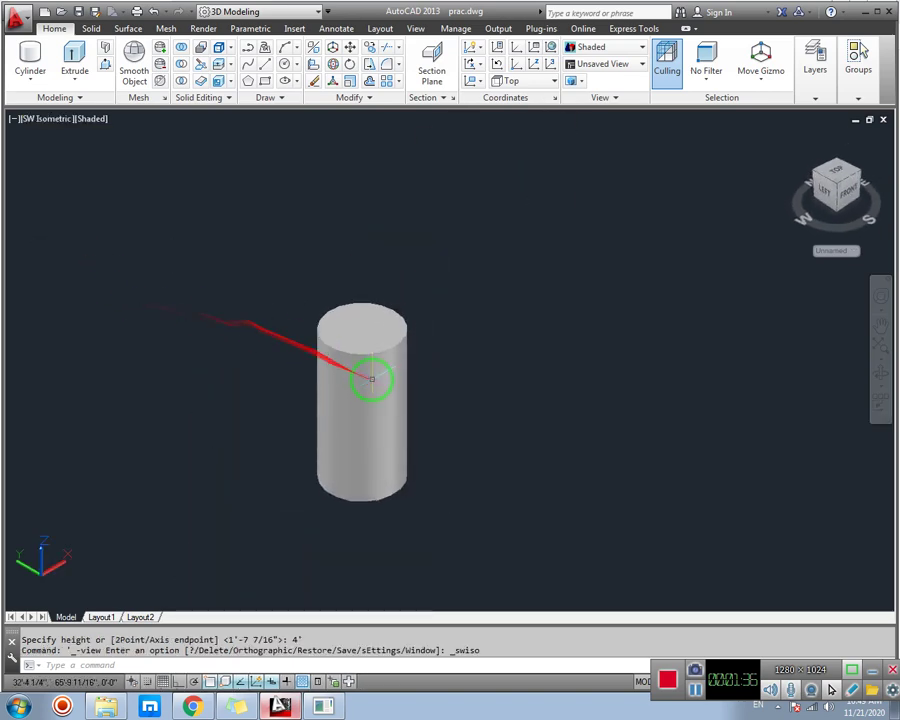
middle_click_drag(370, 375, 311, 321)
scroll(273, 320, "up", 2)
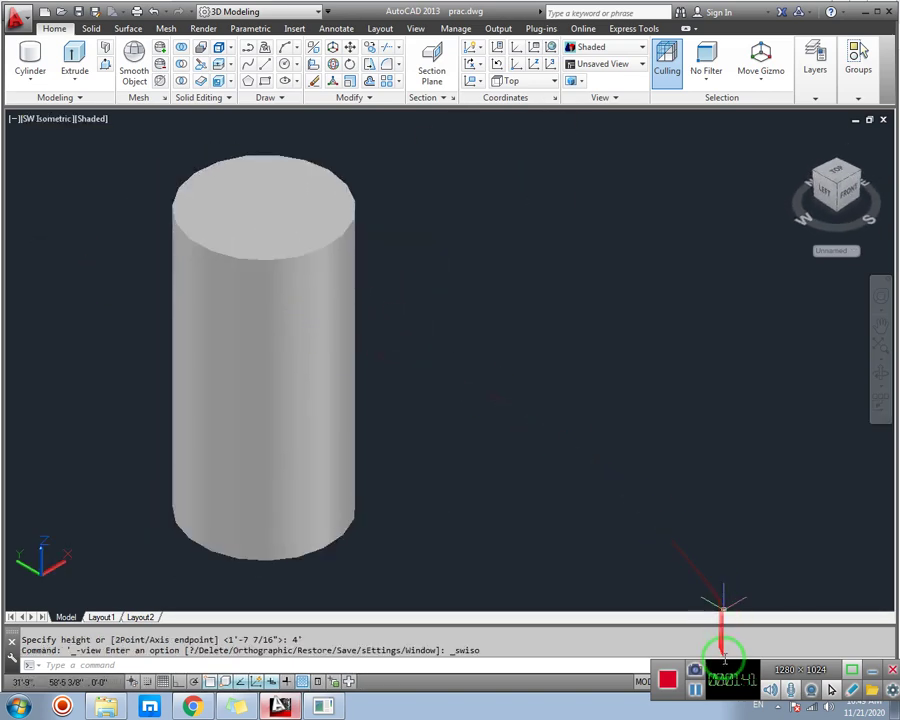
middle_click_drag(307, 311, 284, 299)
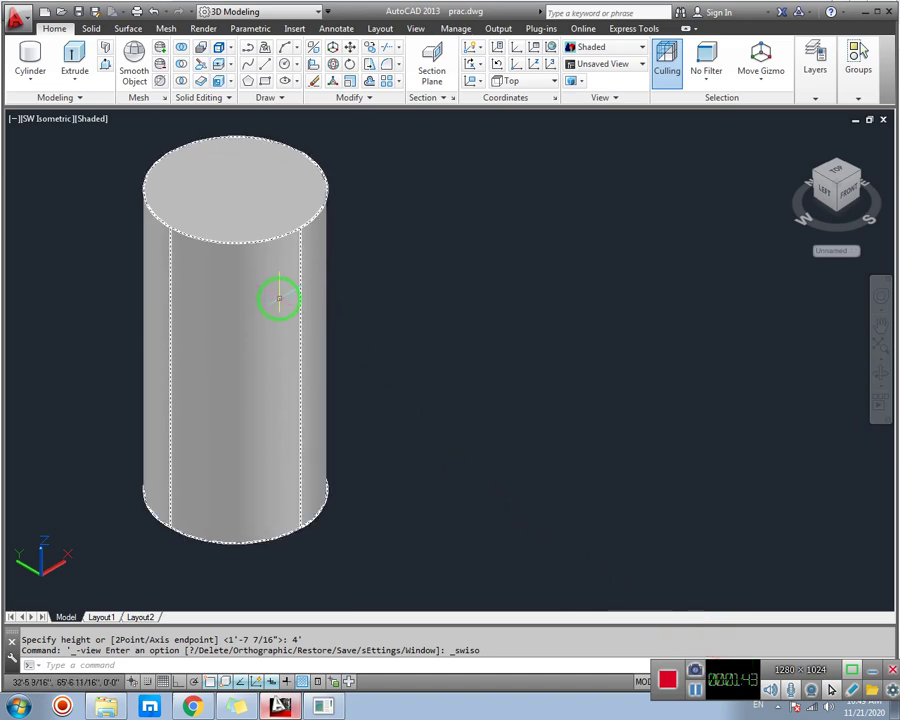
scroll(279, 297, "down", 2)
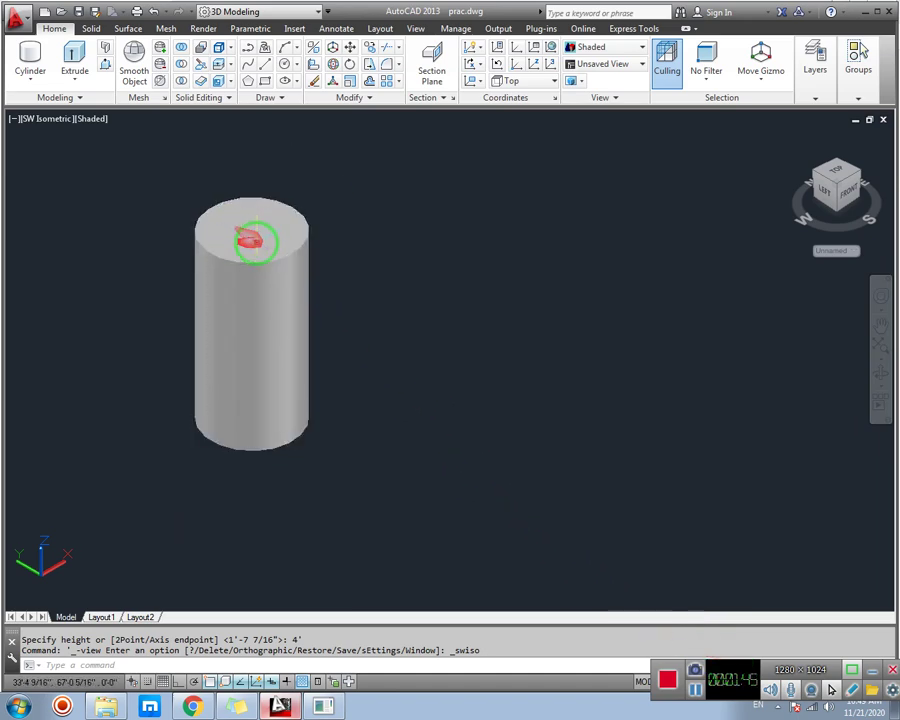
mouse_move(256, 243)
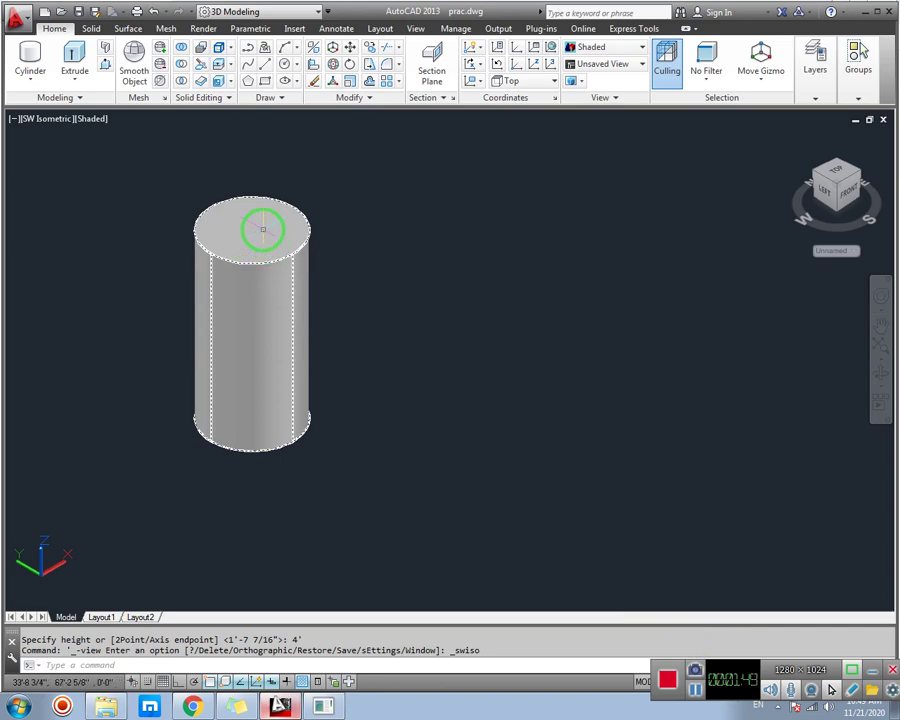
left_click(263, 14)
left_click(263, 14)
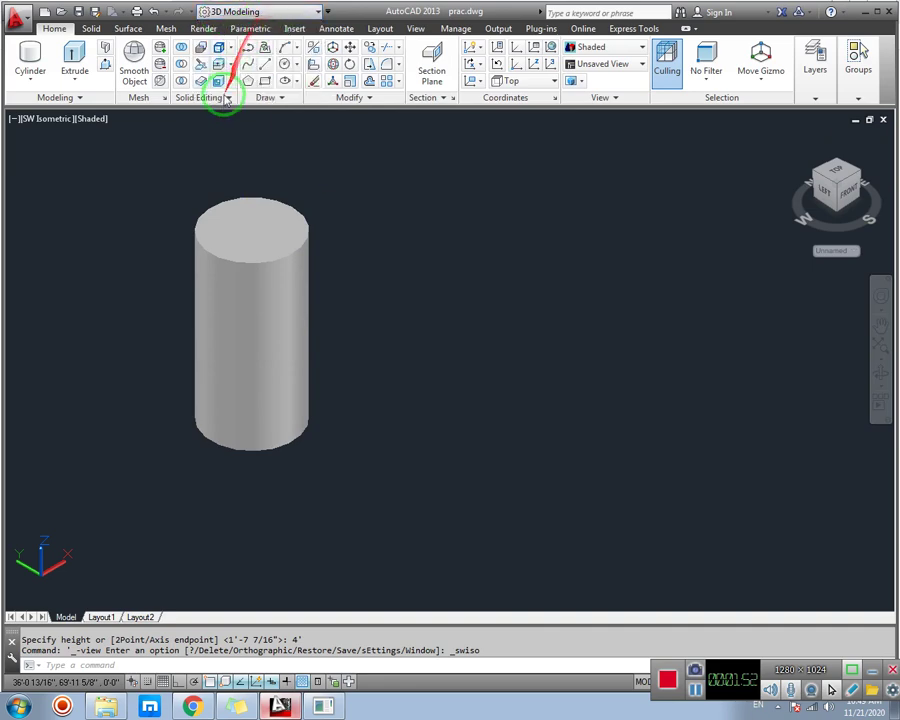
- Start a Shell on the cylinder and remove its top and bottom circular faces from the selection
left_click(231, 82)
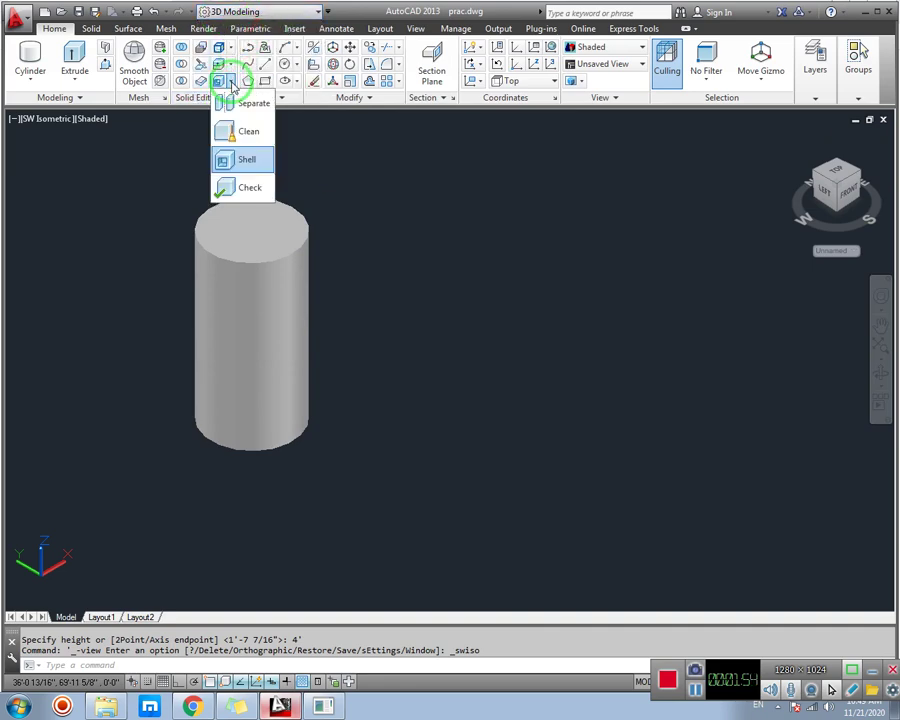
left_click(245, 163)
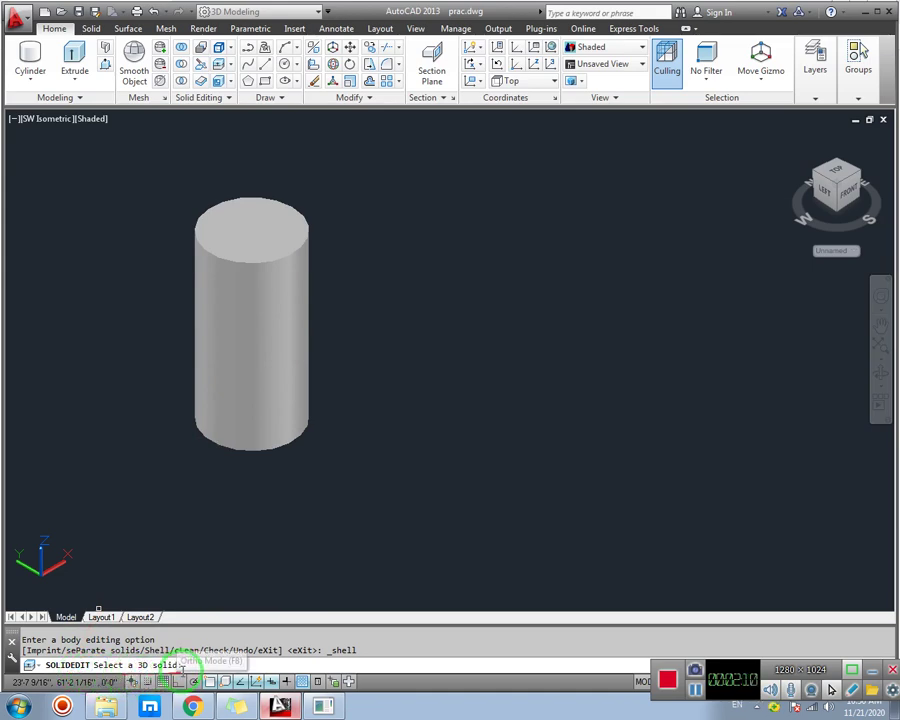
left_click(257, 282)
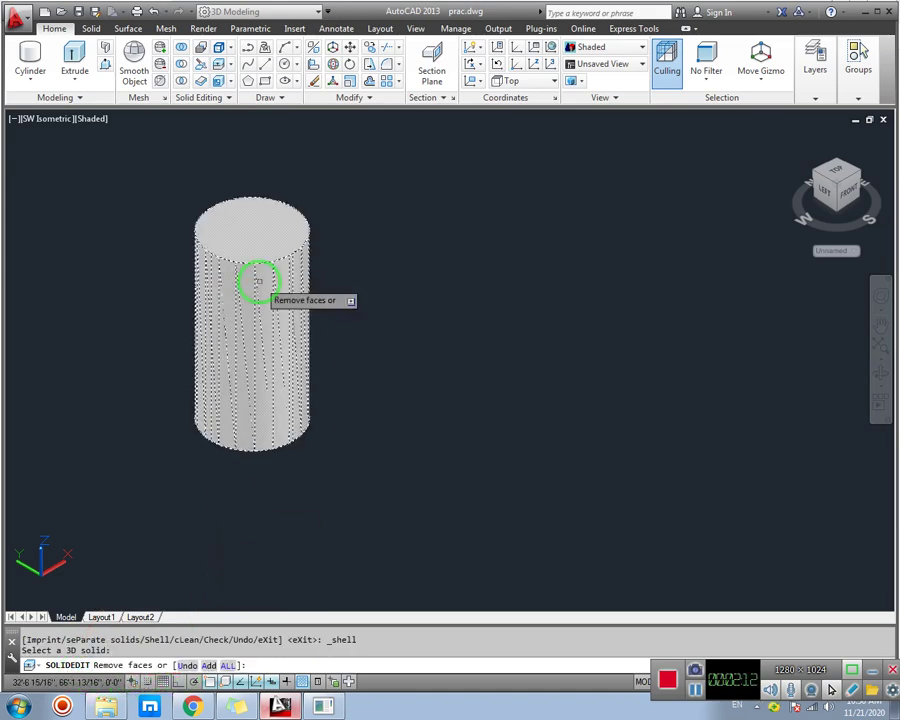
left_click(209, 666)
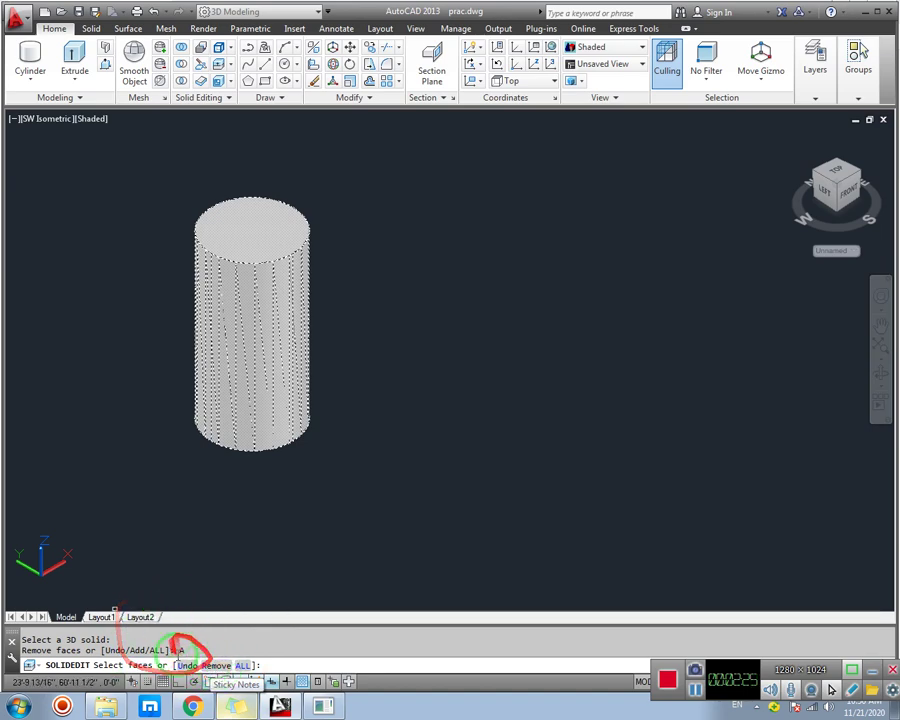
left_click(216, 666)
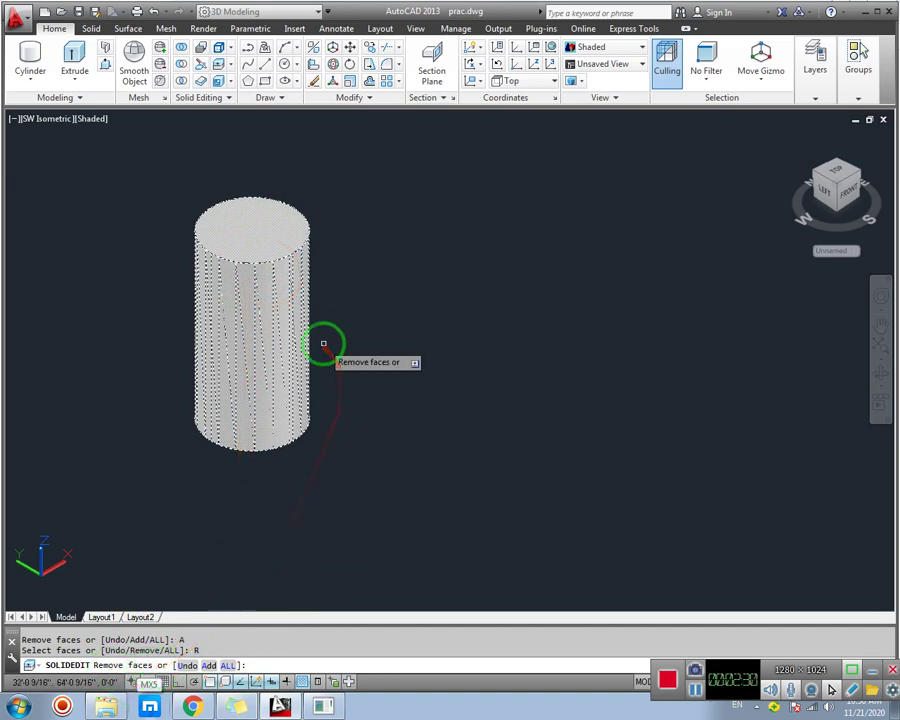
left_click(250, 233)
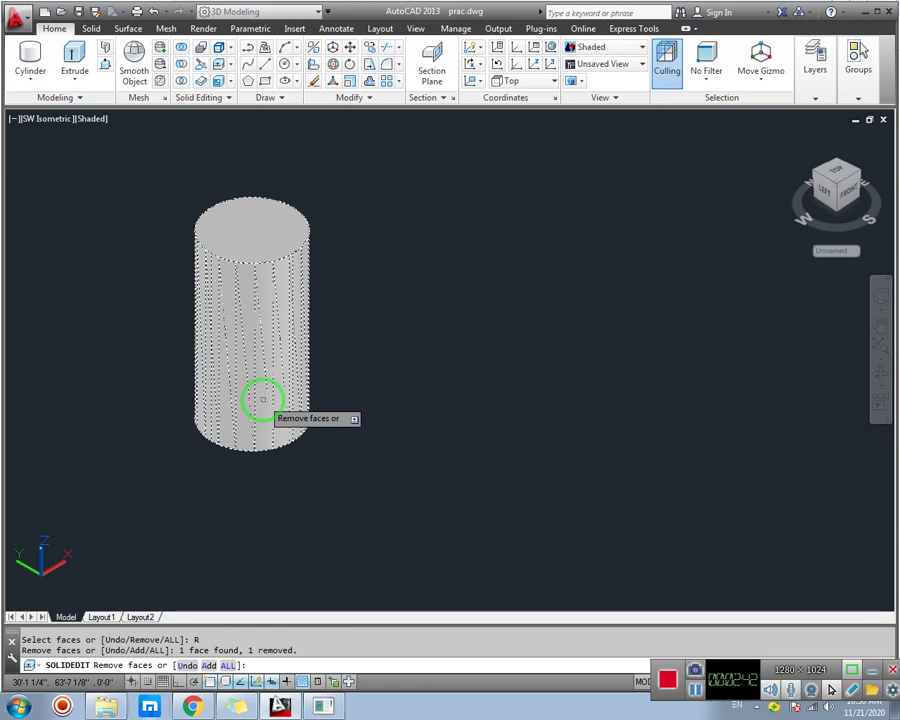
middle_click_drag(263, 400, 263, 400, "shift")
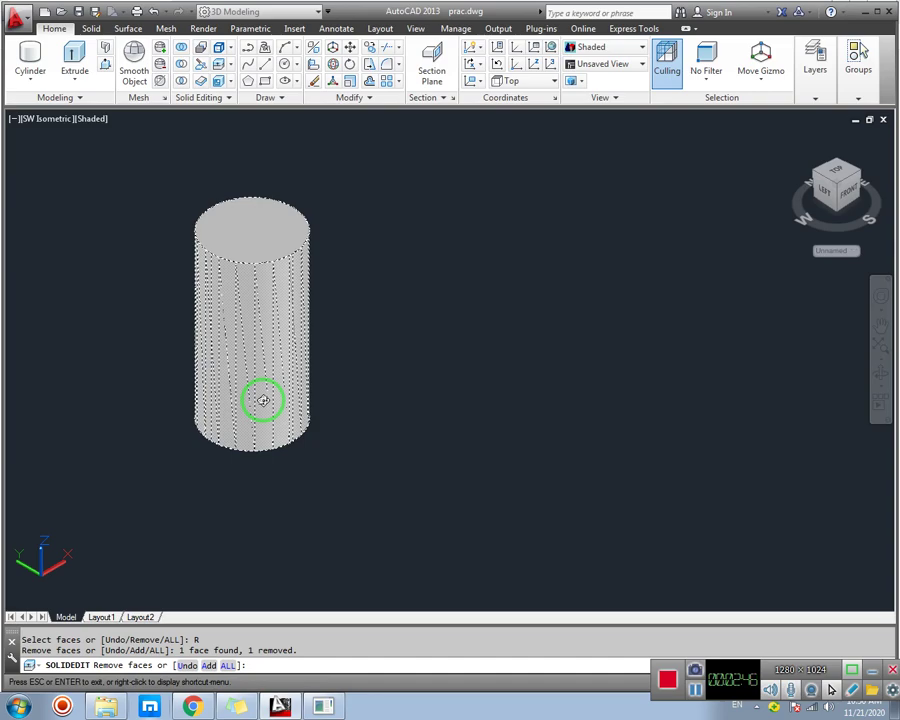
middle_click_drag(263, 400, 277, 187, "shift")
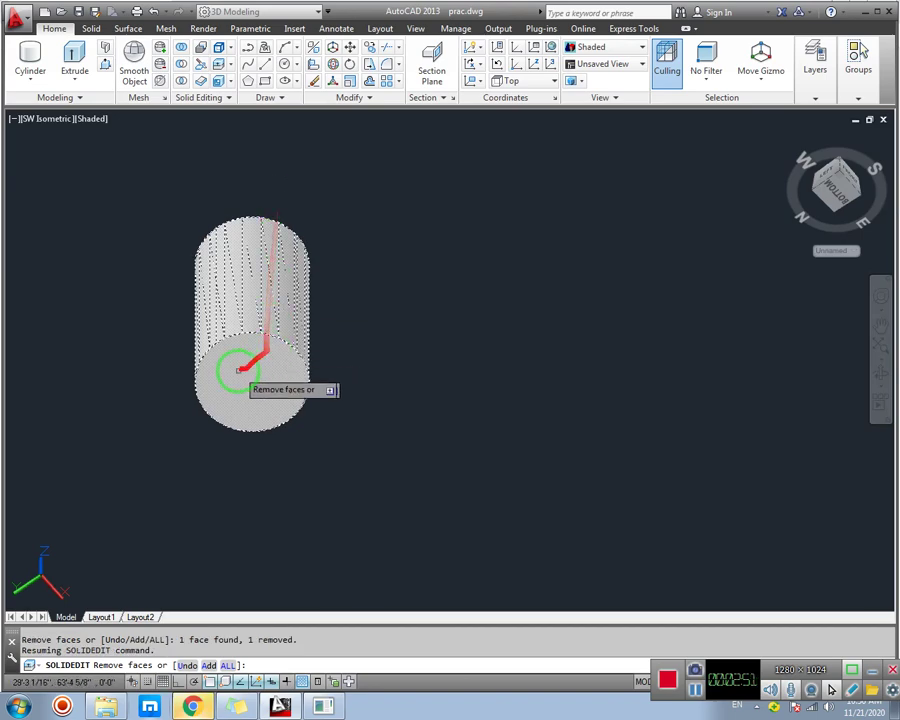
left_click(283, 425)
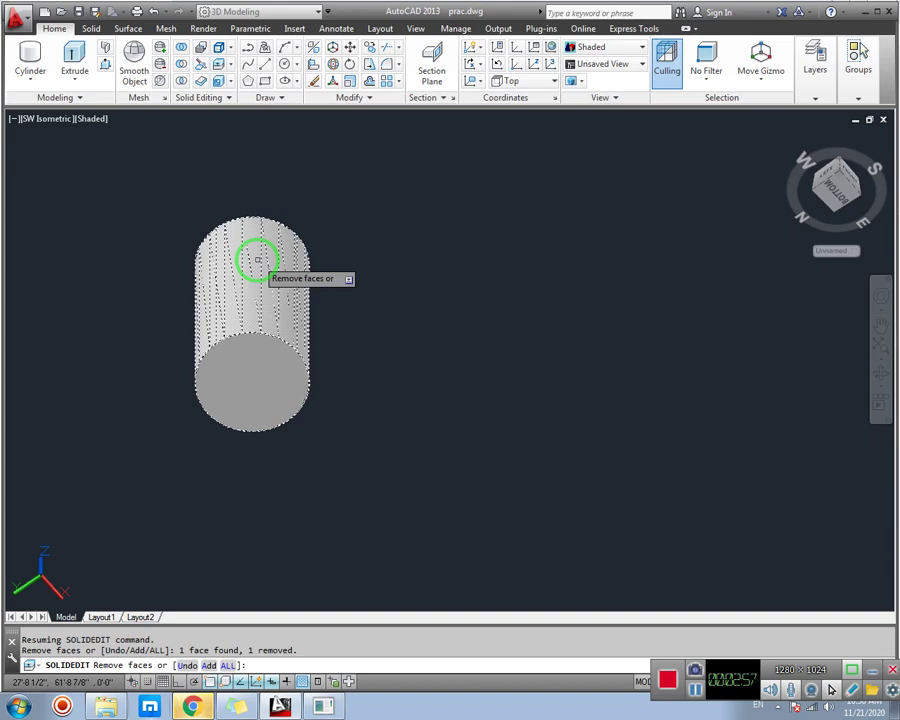
- Apply a shell offset distance of 10 to the cylinder and exit solid editing
key("Return")
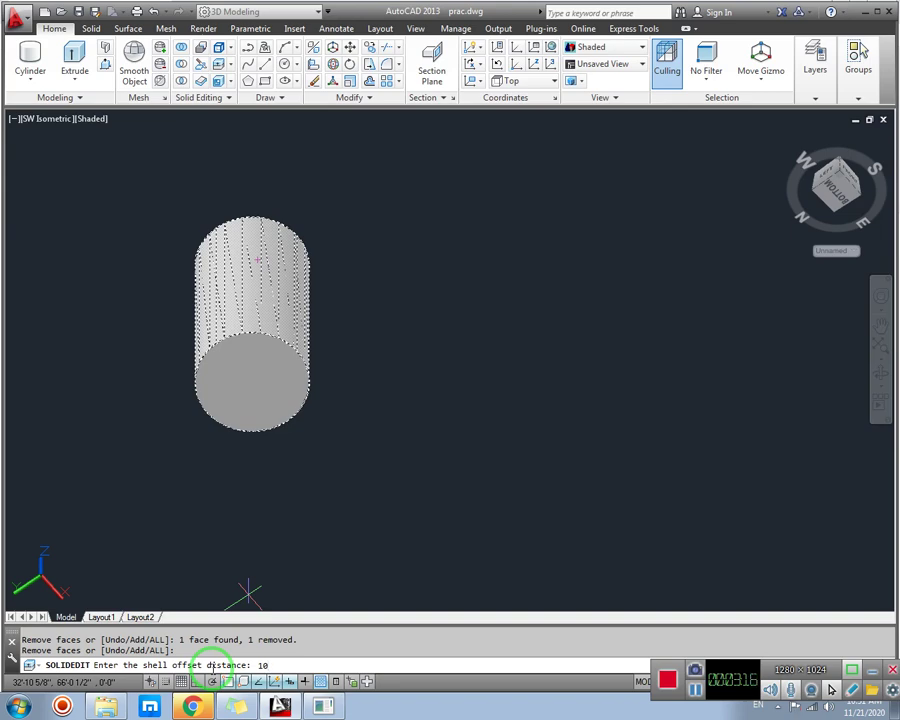
key("Return")
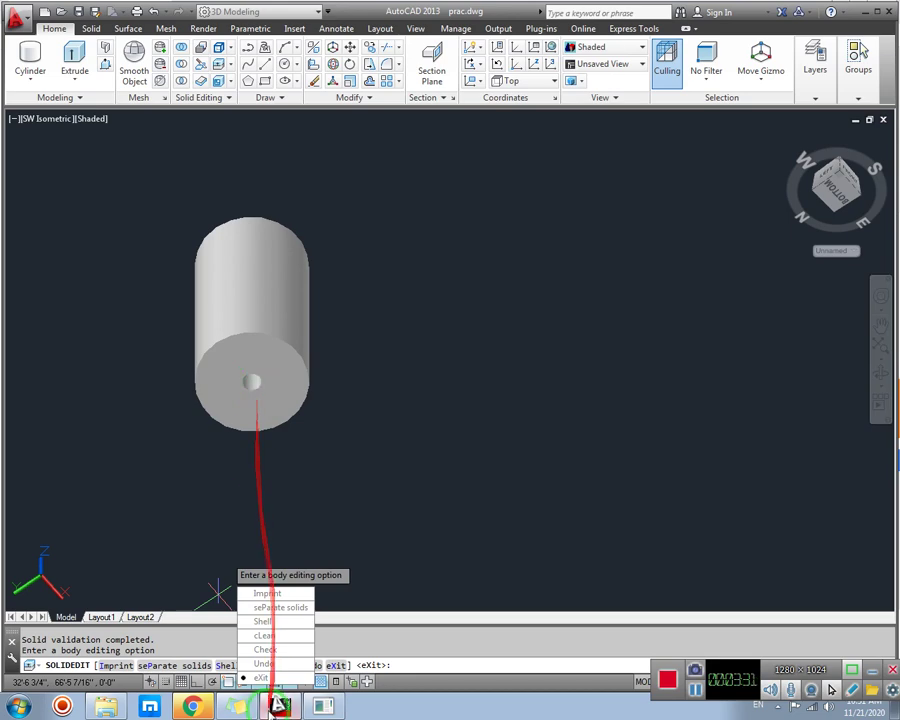
left_click(260, 677)
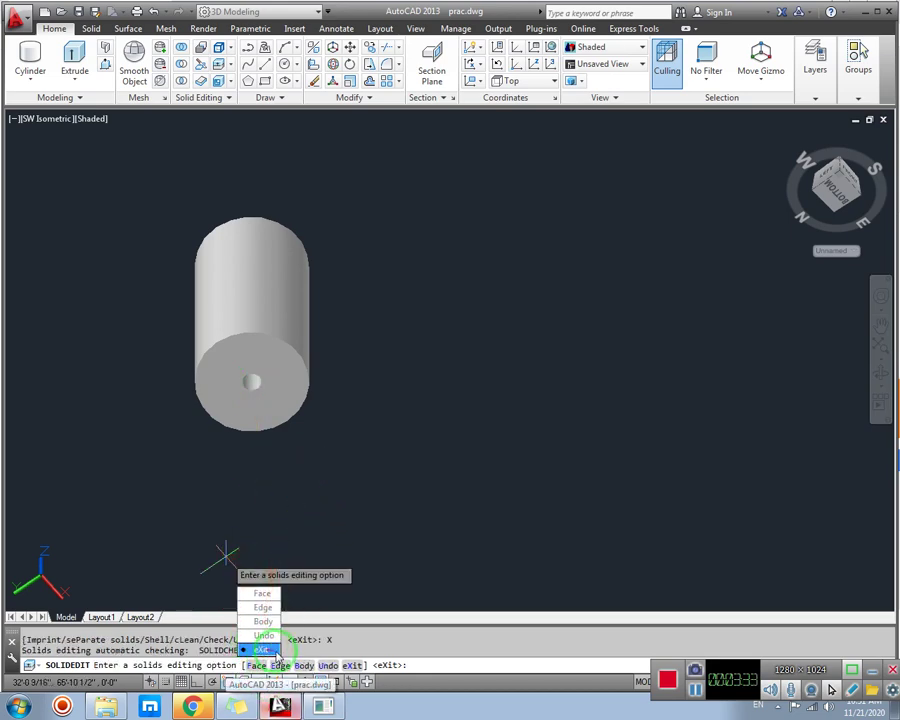
left_click(257, 649)
- Undo the cylinder's shell and the preceding view changes
left_click(251, 432)
key("ctrl+z")
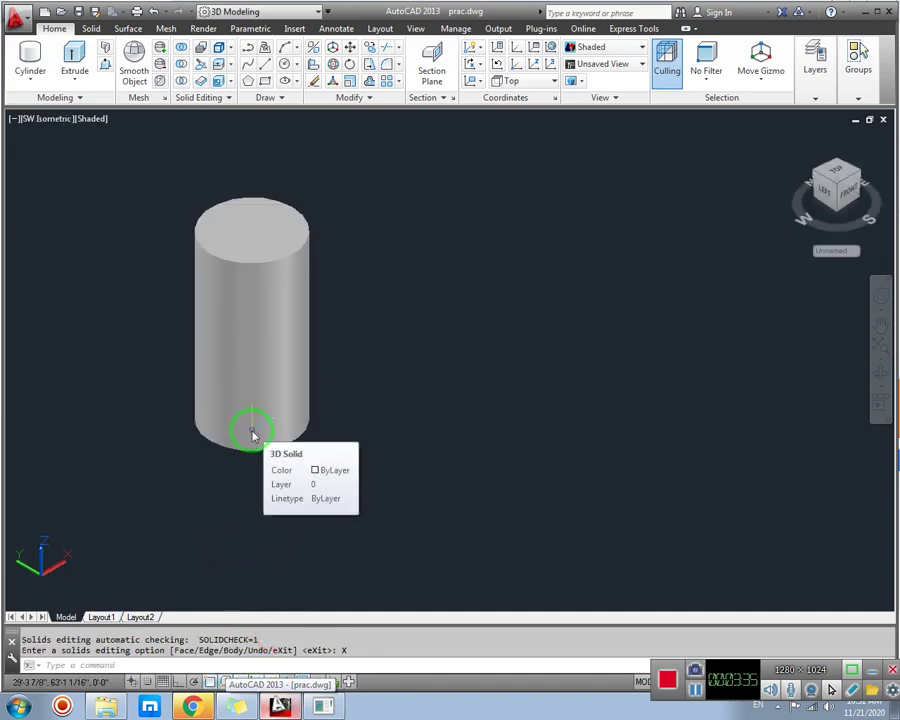
key("ctrl+z")
- Start a Shell on the cylinder and remove its top and bottom circular faces from the selection again
middle_click_drag(384, 401, 257, 392)
scroll(225, 332, "up", 2)
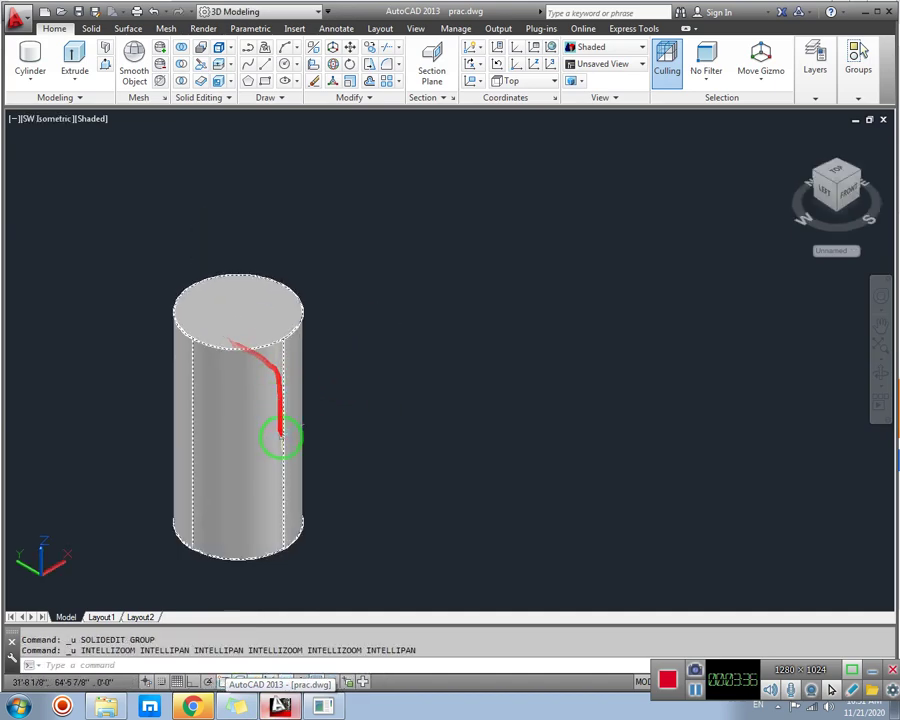
left_click(231, 81)
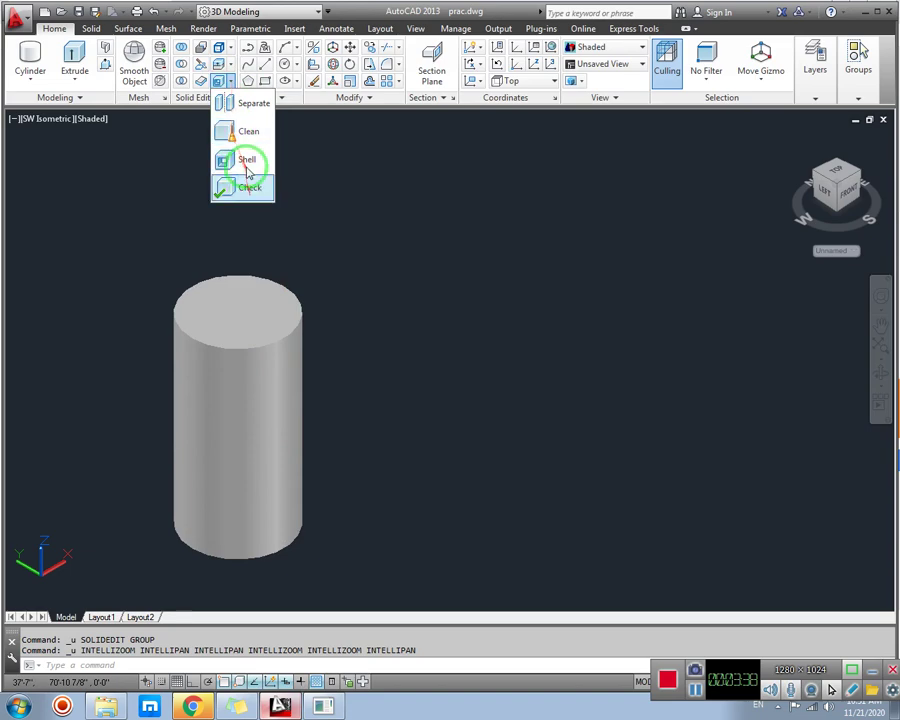
left_click(248, 160)
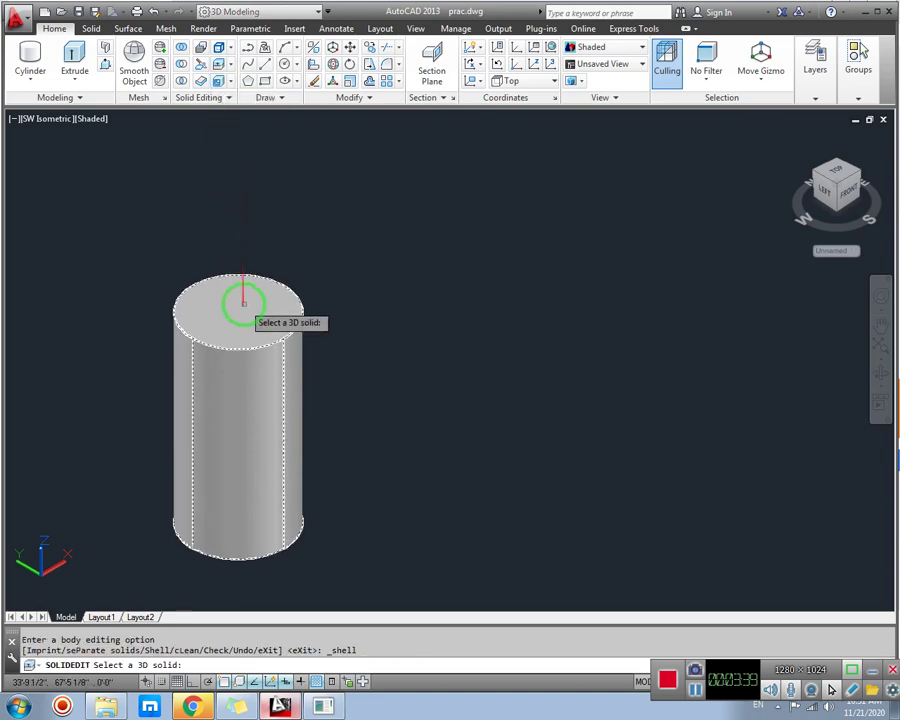
left_click(227, 400)
left_click(208, 666)
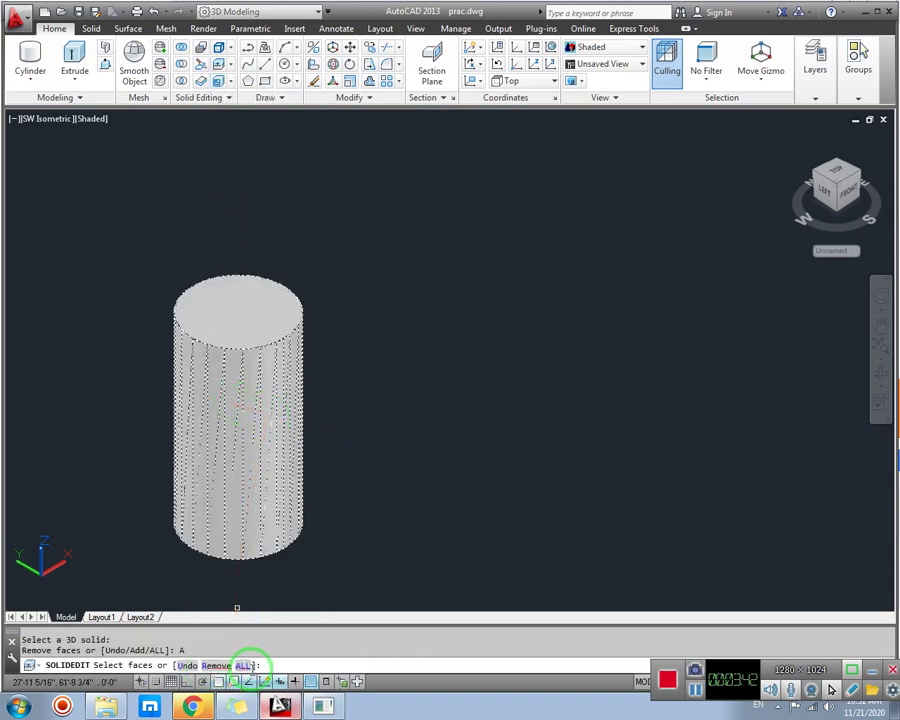
left_click(216, 665)
left_click(240, 312)
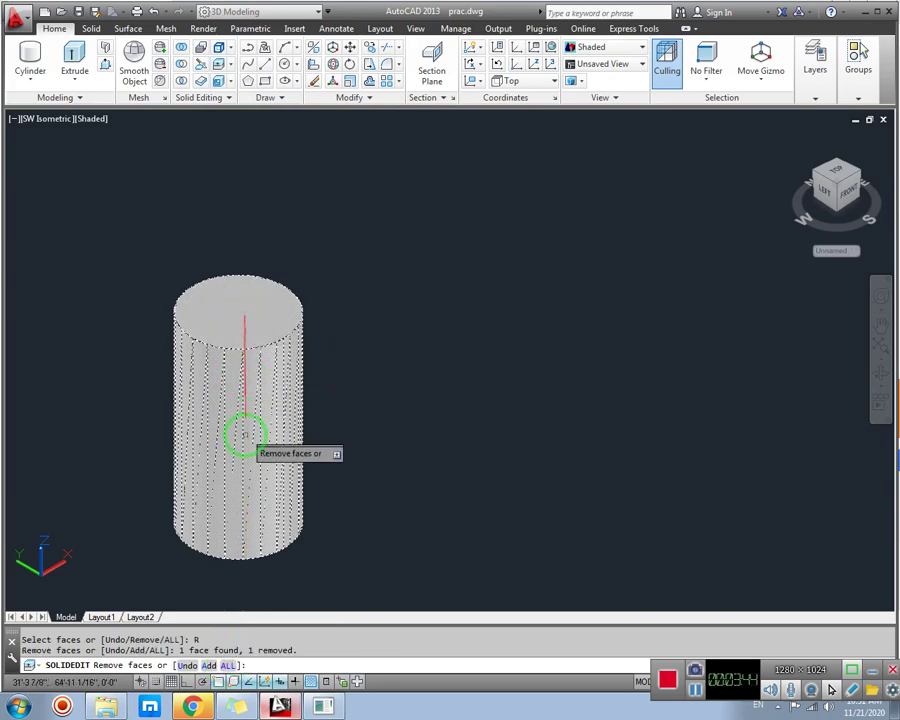
mouse_move(253, 505)
middle_mouse_down("shift")
mouse_move(255, 364)
mouse_move(249, 494)
middle_mouse_up("shift")
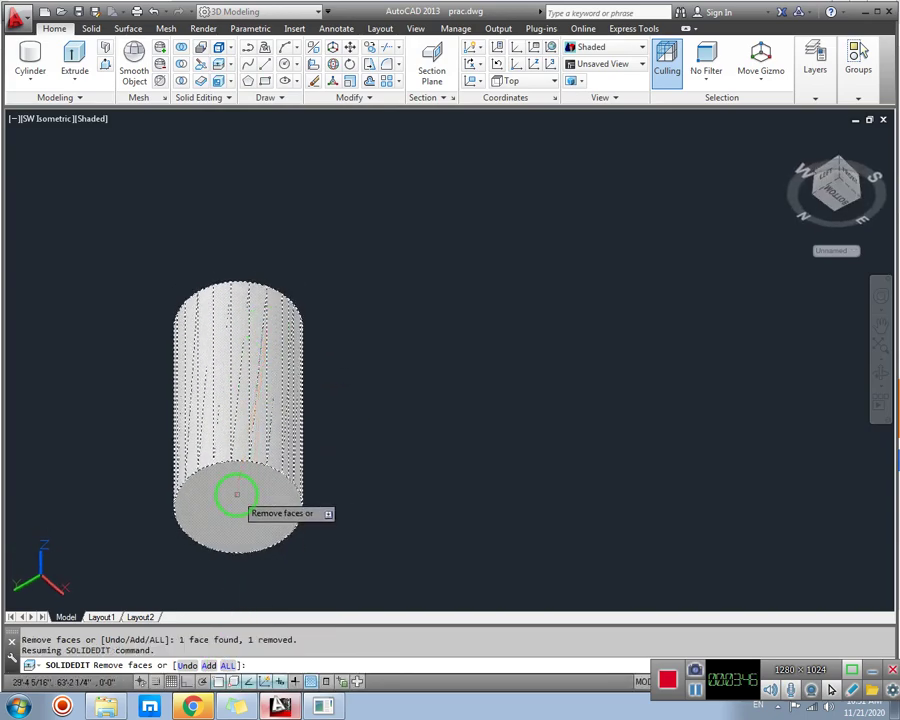
key("Return")
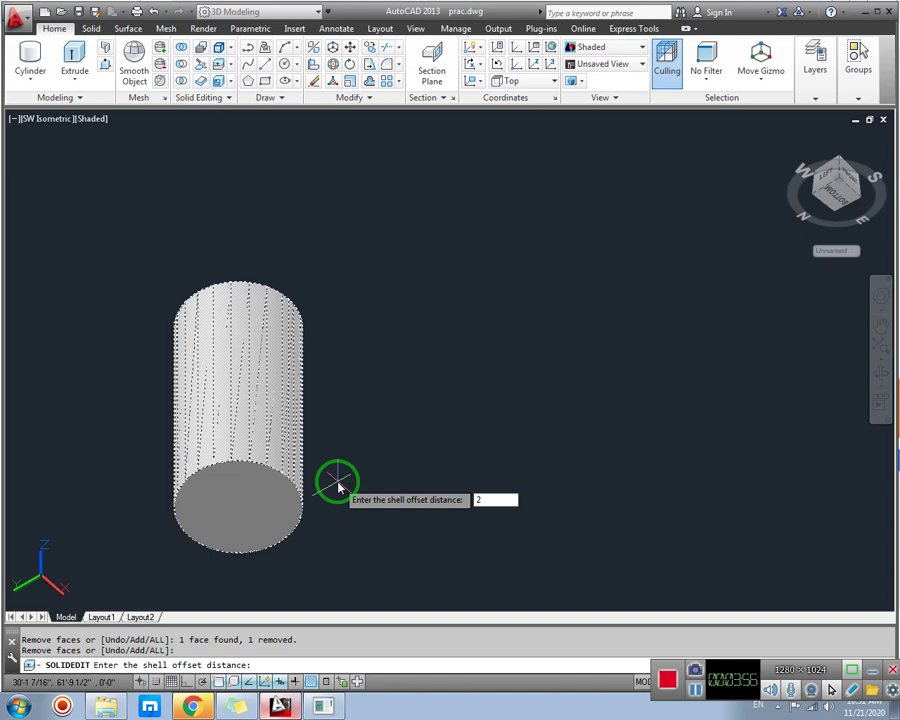
- Apply a shell offset distance of 2 to the cylinder and exit solid editing
key("Return")
key("Return")
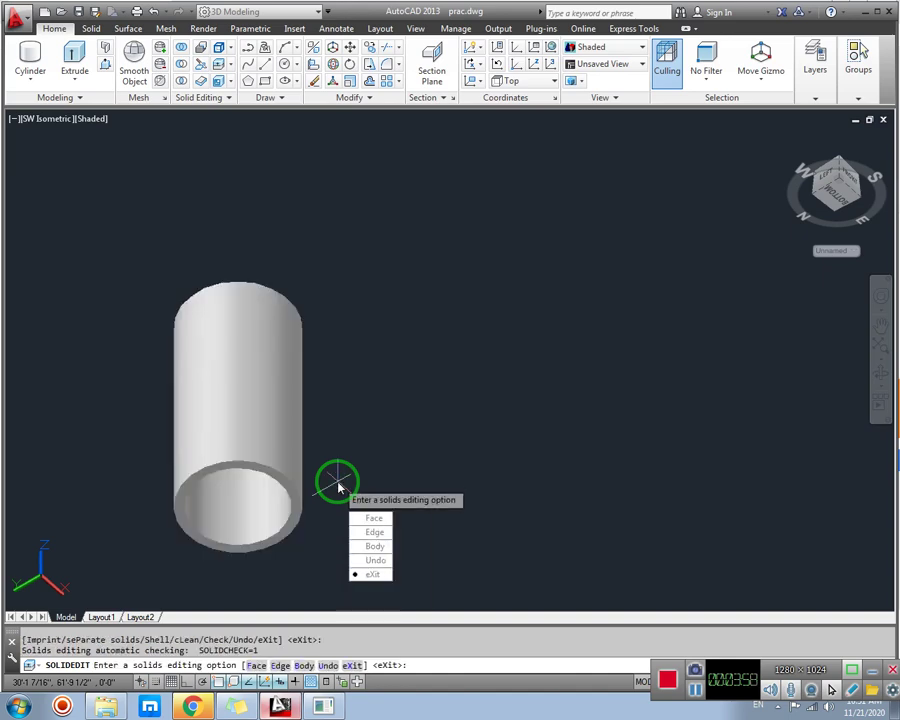
key("Return")
- Examine the hollow cylinder's wall and both open ends, and restore the SW Isometric view
scroll(255, 492, "up", 2)
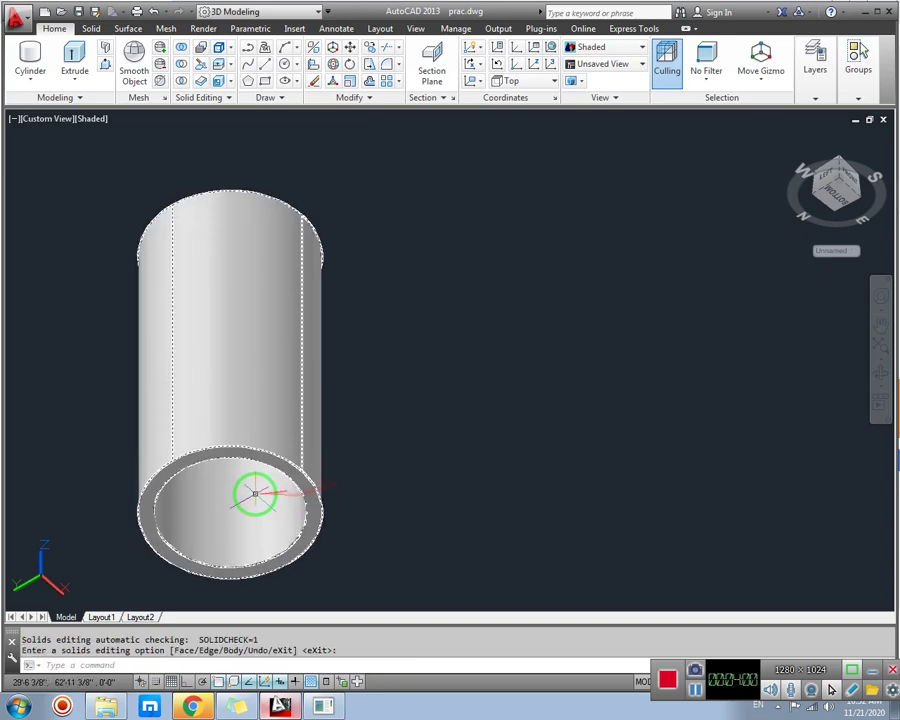
middle_click_drag(259, 517, 266, 436)
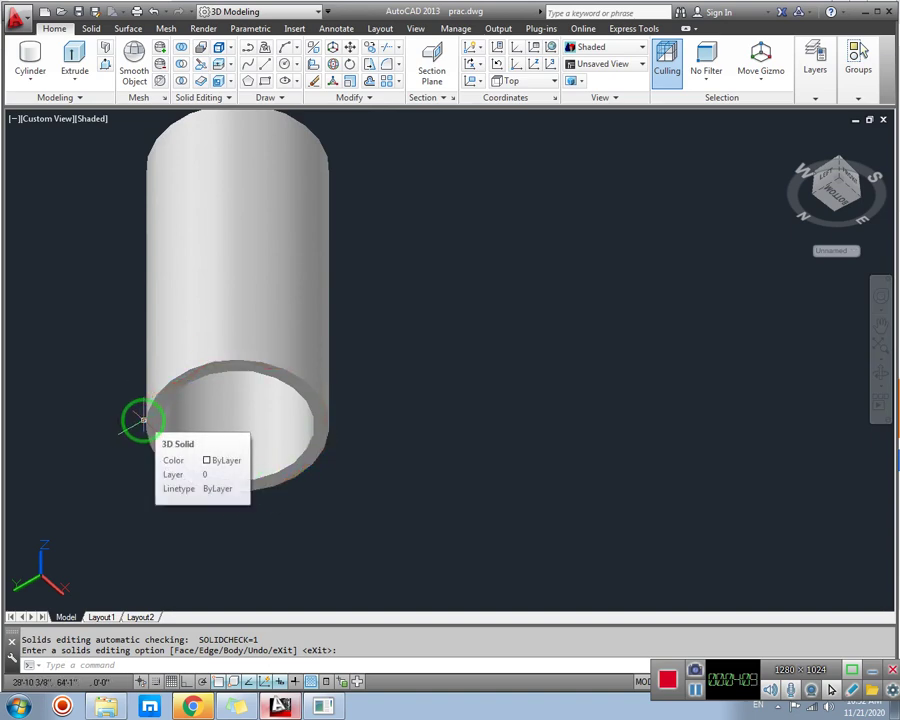
scroll(268, 363, "down", 2)
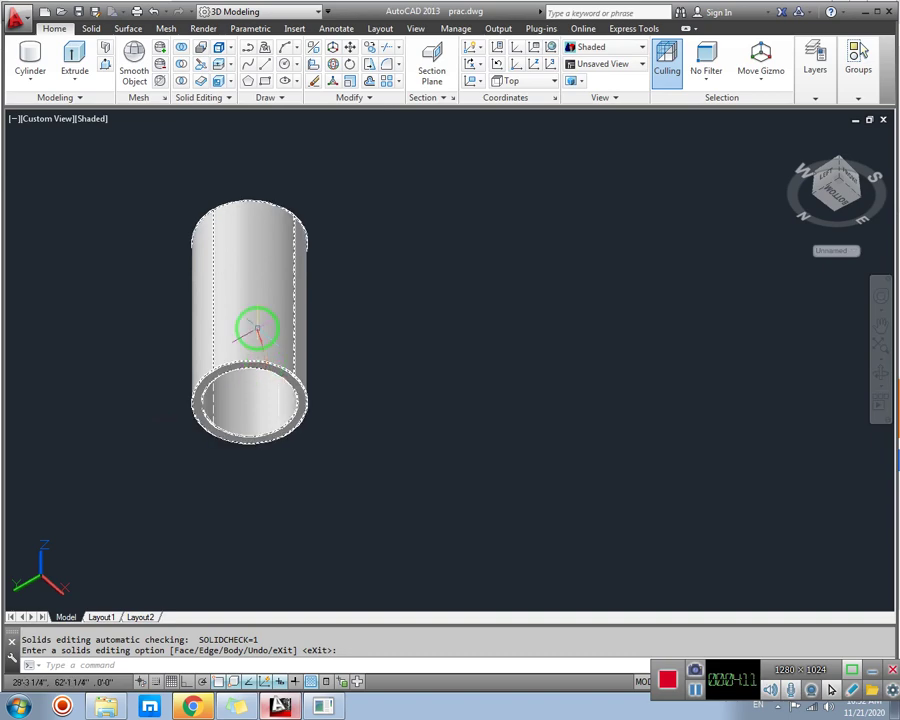
middle_click_drag(257, 336, 225, 348, "shift")
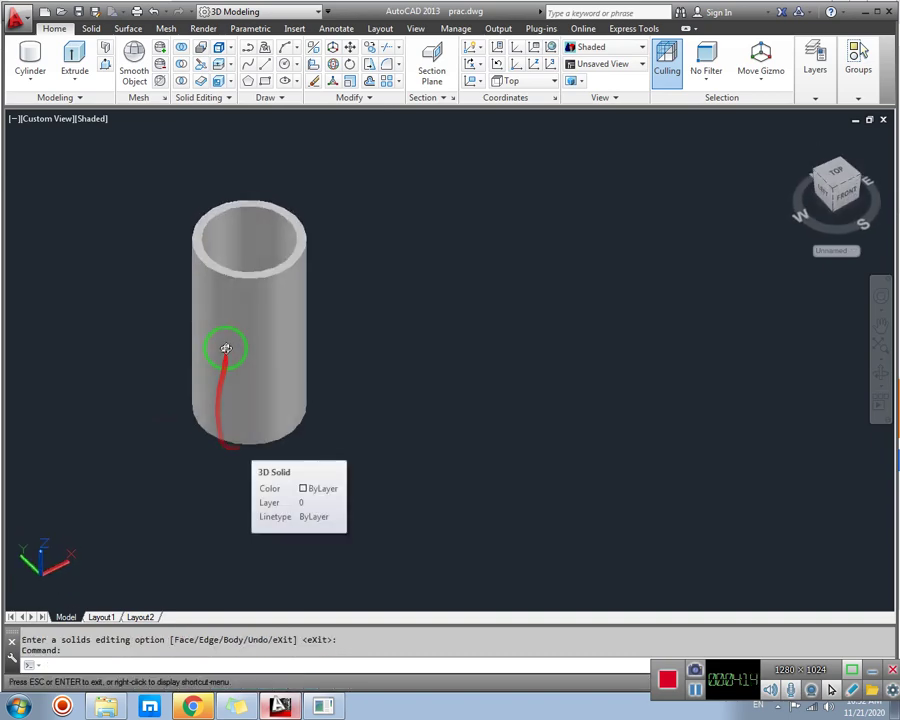
middle_click_drag(318, 368, 267, 378, "shift")
left_click(42, 122)
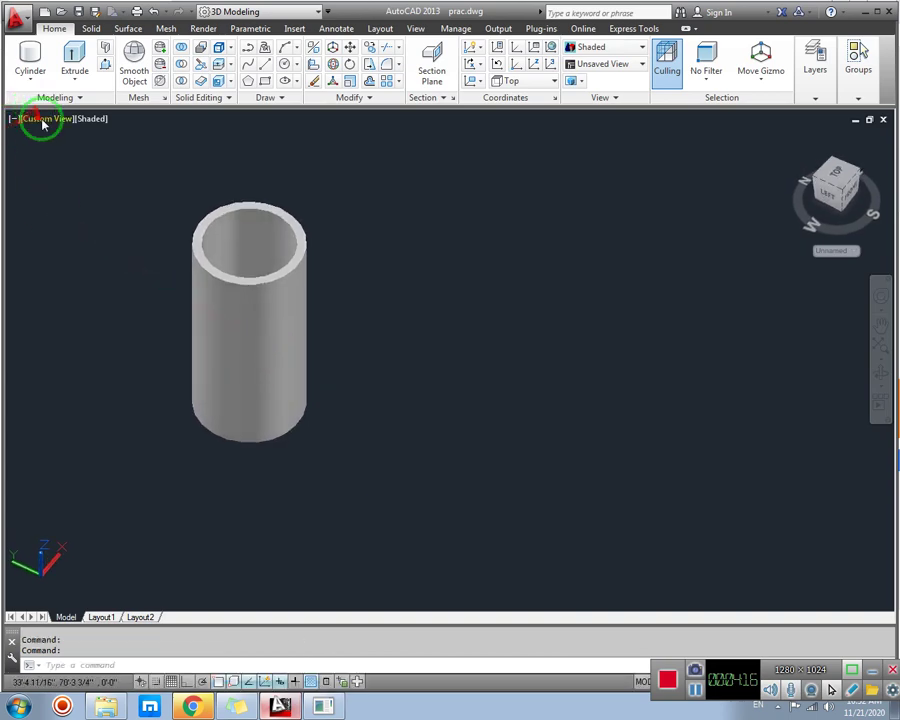
left_click(92, 249)
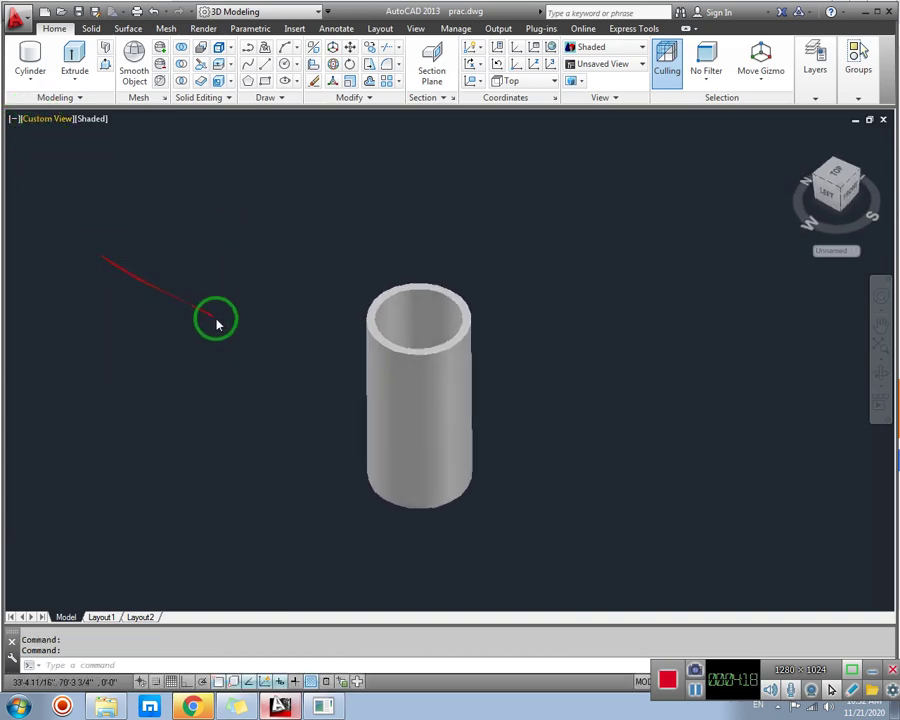
- Draw an open, curved spline through three points beside the hollow cylinder as a sweep path
middle_click_drag(245, 311, 221, 315)
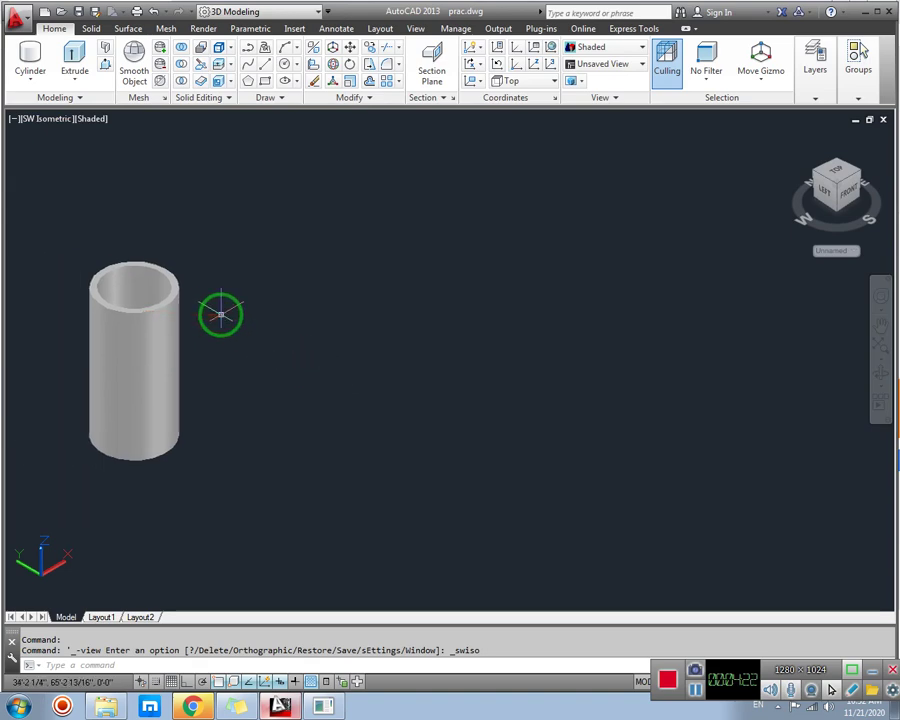
type("l")
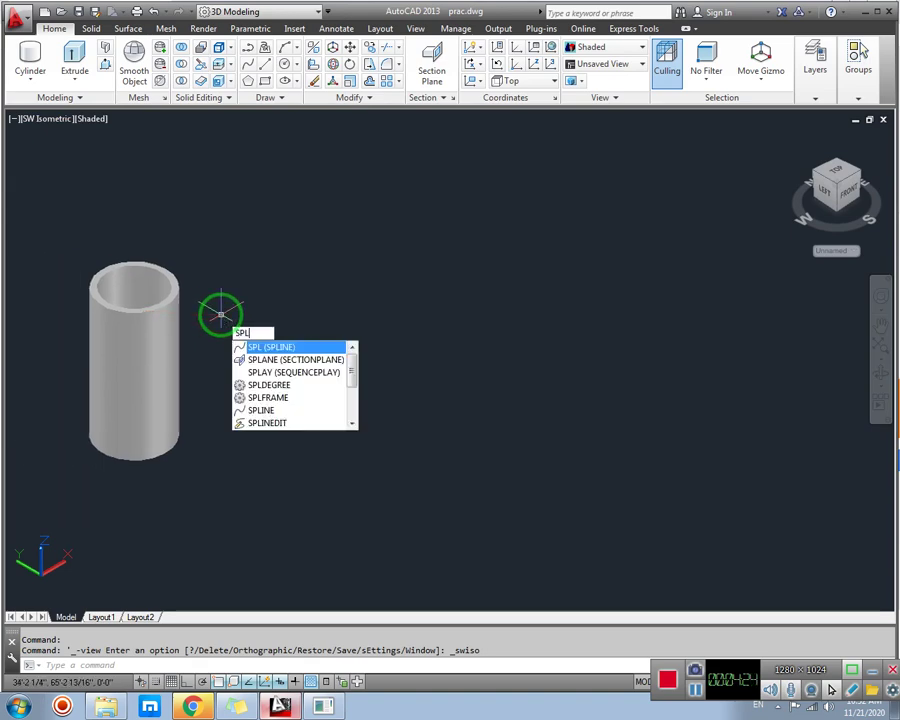
key("Return")
left_click(245, 413)
left_click(370, 233)
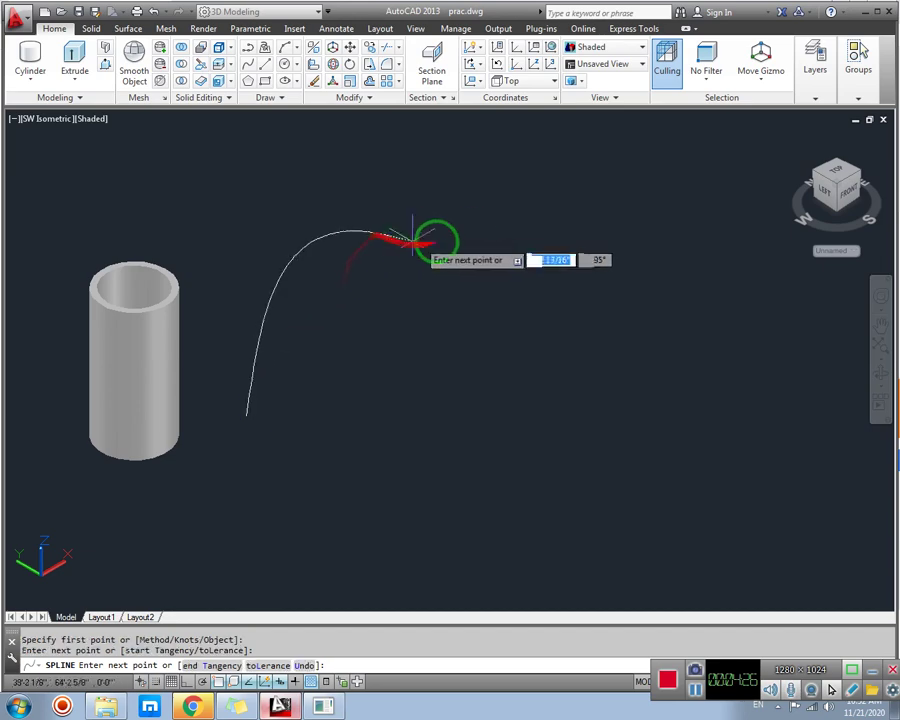
left_click(627, 241)
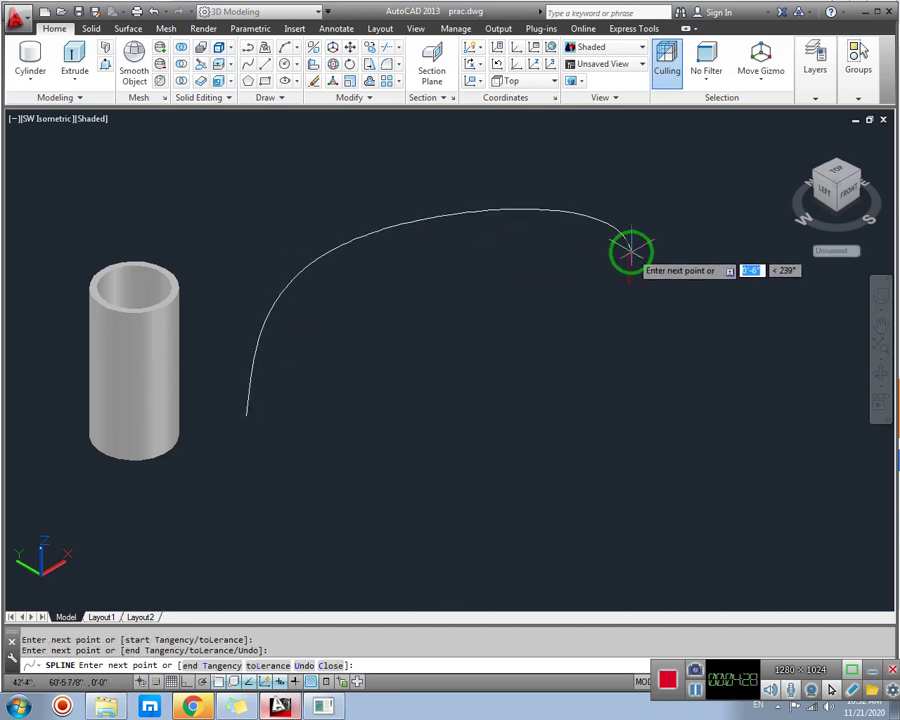
key("Return")
- Draw a second, short spline with a segment length of 6 below the start of the curved spline
key("Return")
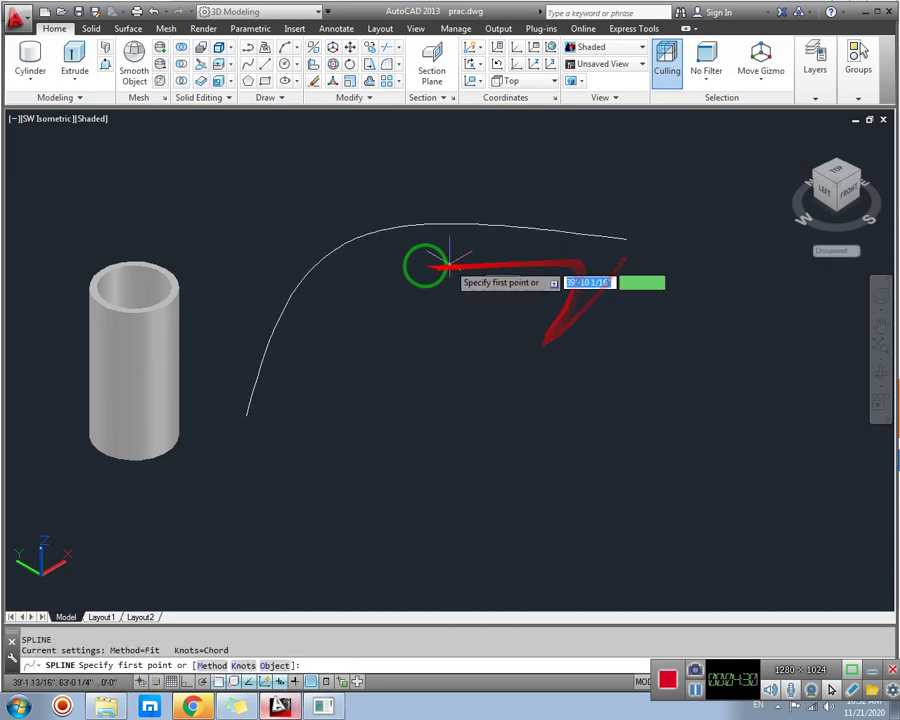
middle_click_drag(370, 267, 407, 270)
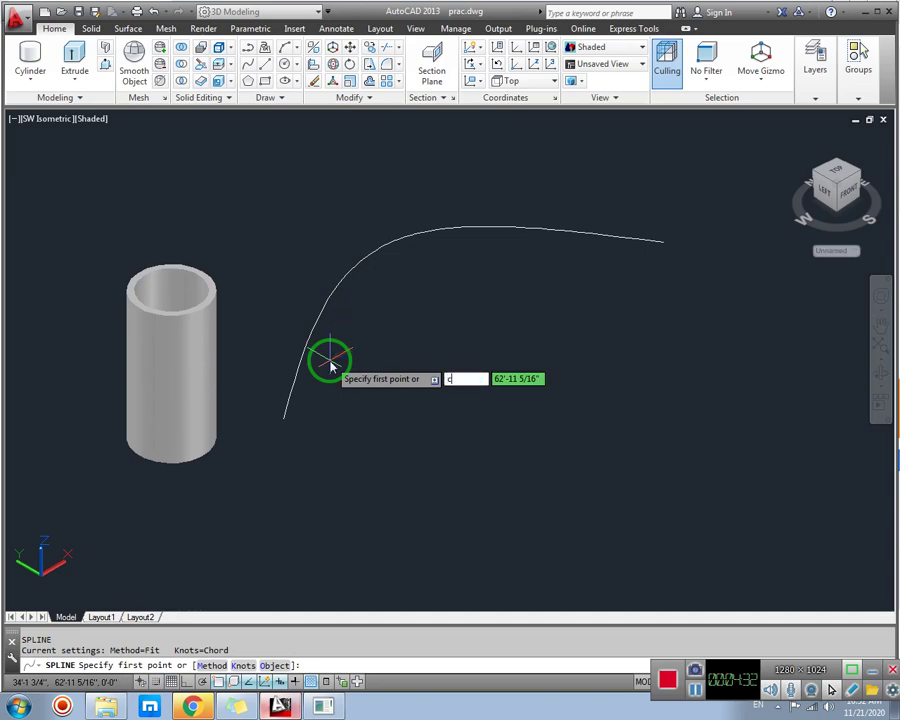
type("c")
key("Return")
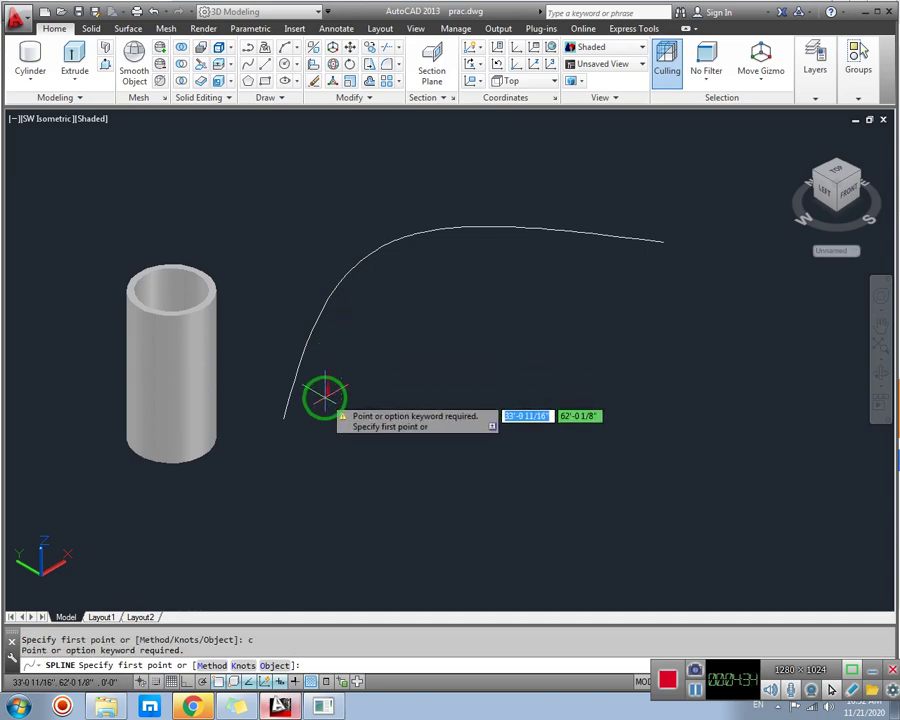
left_click(283, 528)
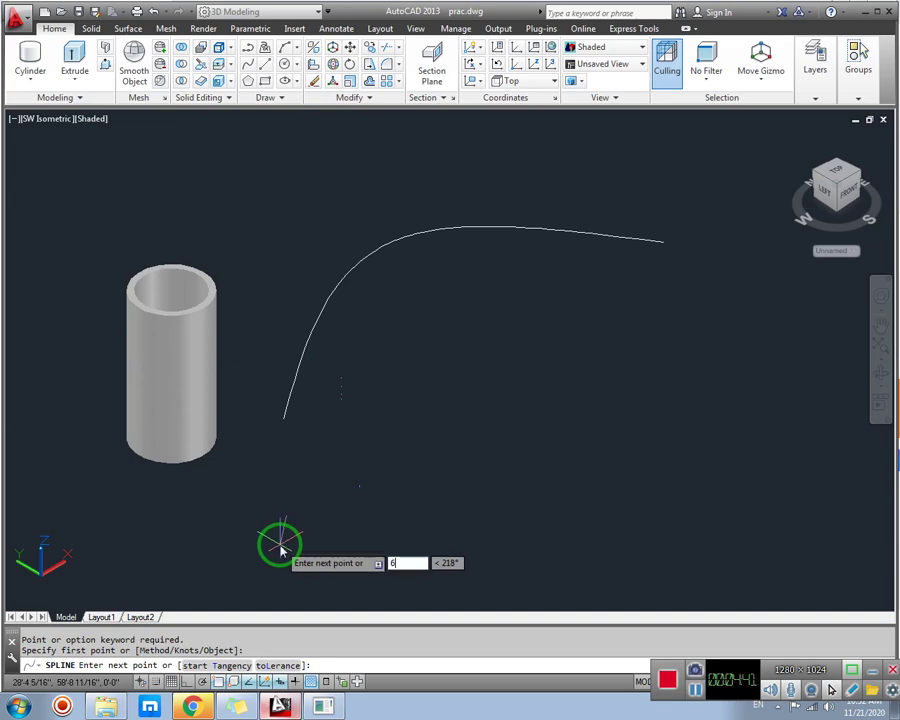
type("6")
key("Return")
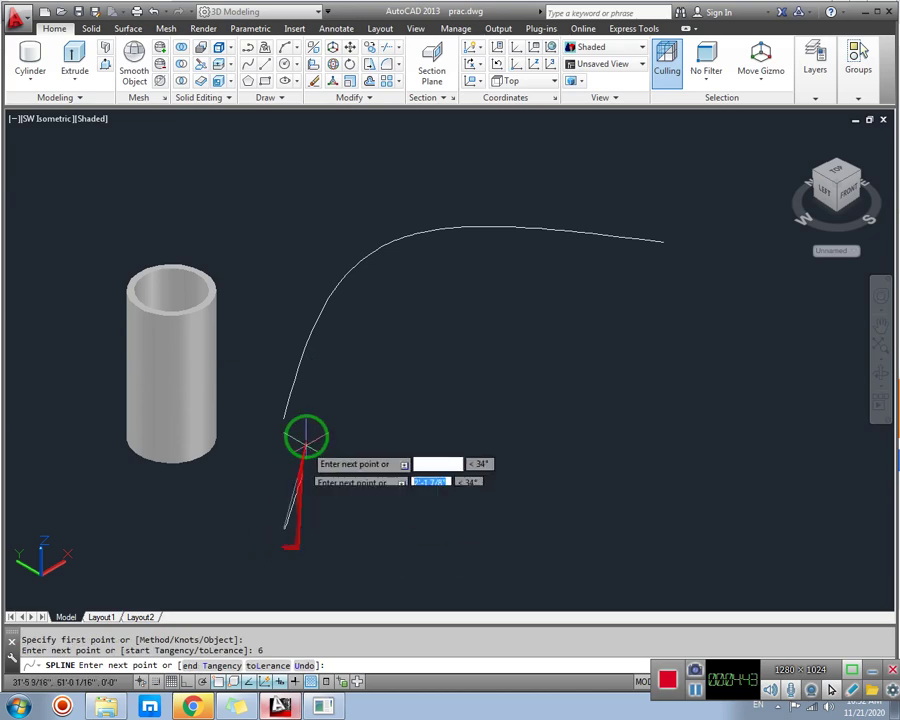
key("Return")
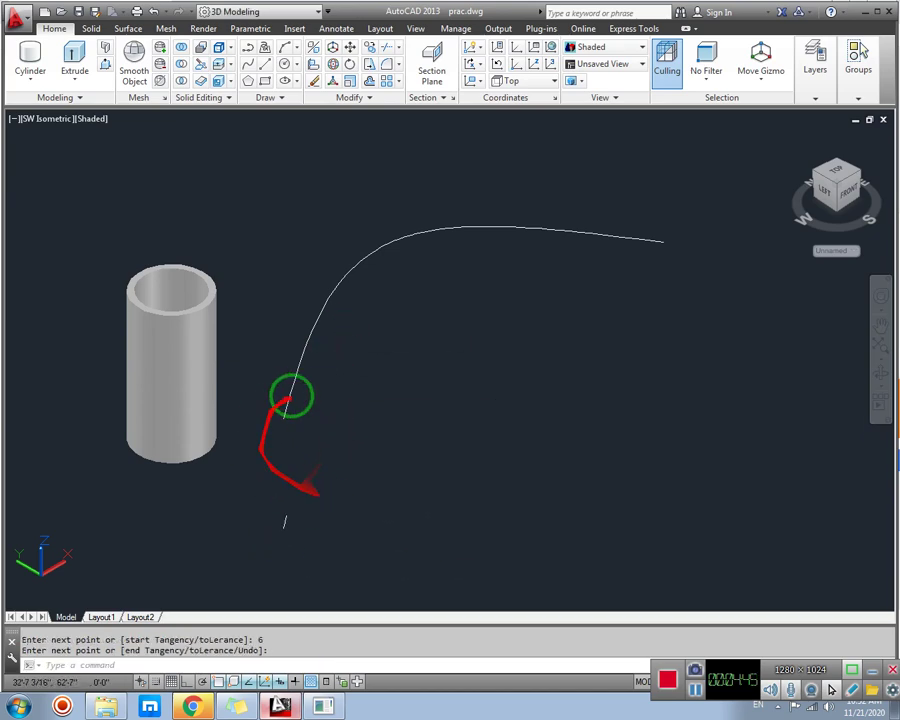
- Change the visual style to 2D Wireframe and erase the short spline below the curved one
left_click(92, 120)
left_click(121, 157)
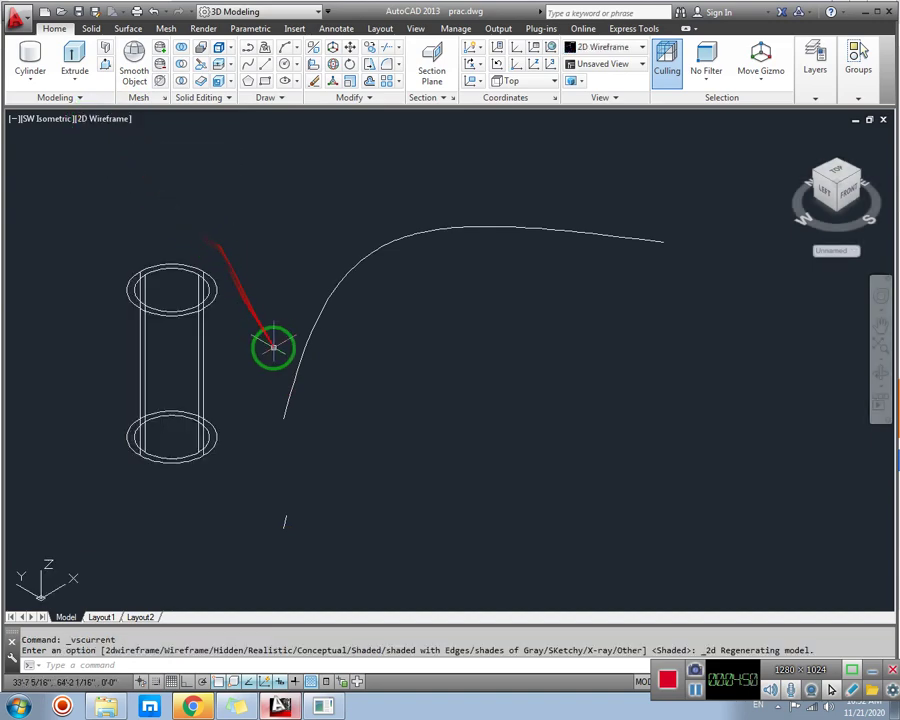
left_click(310, 450)
left_click(313, 478)
key("Delete")
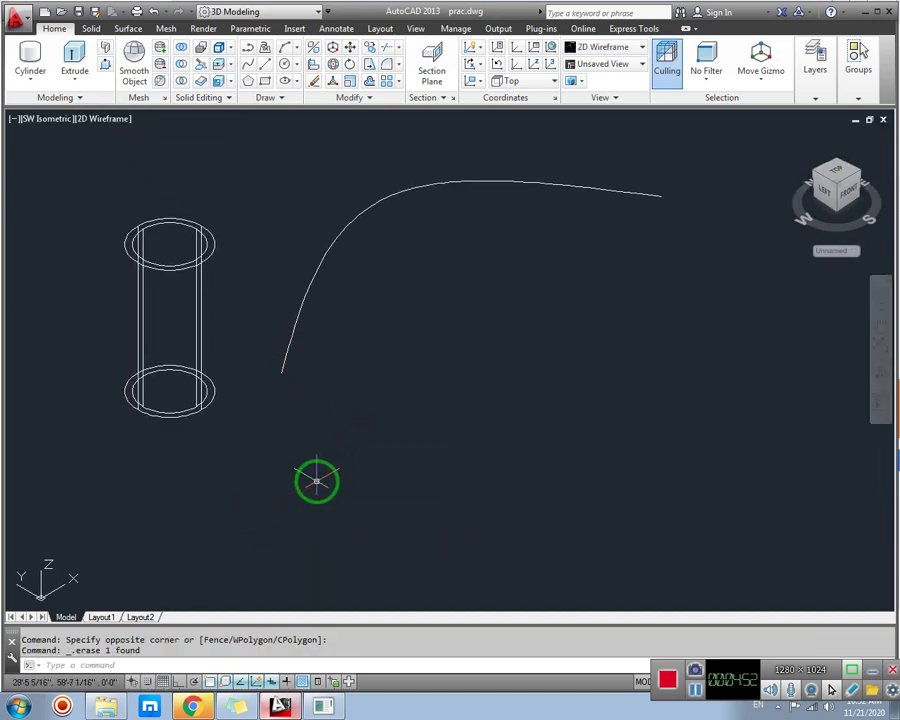
- Draw a circle with a radius of 6 below the lower end of the spline
type("c")
key("Return")
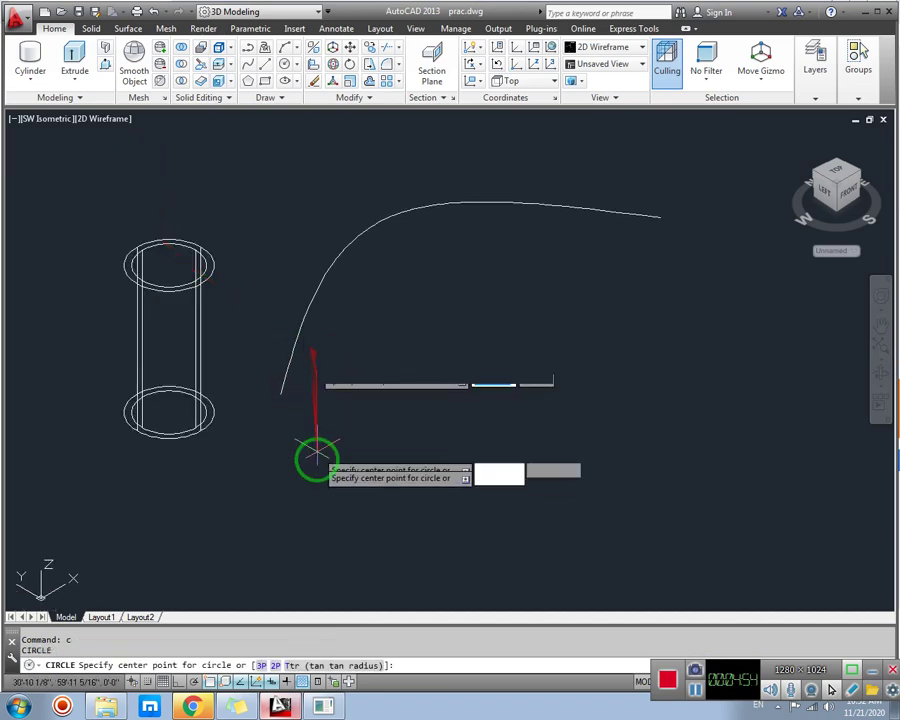
left_click(312, 458)
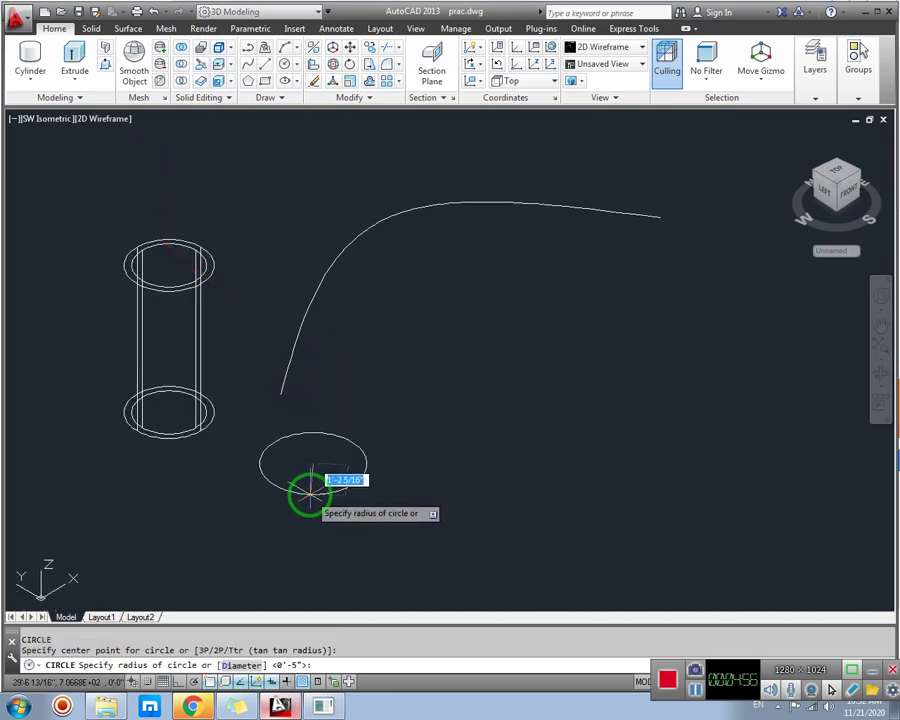
key("Return")
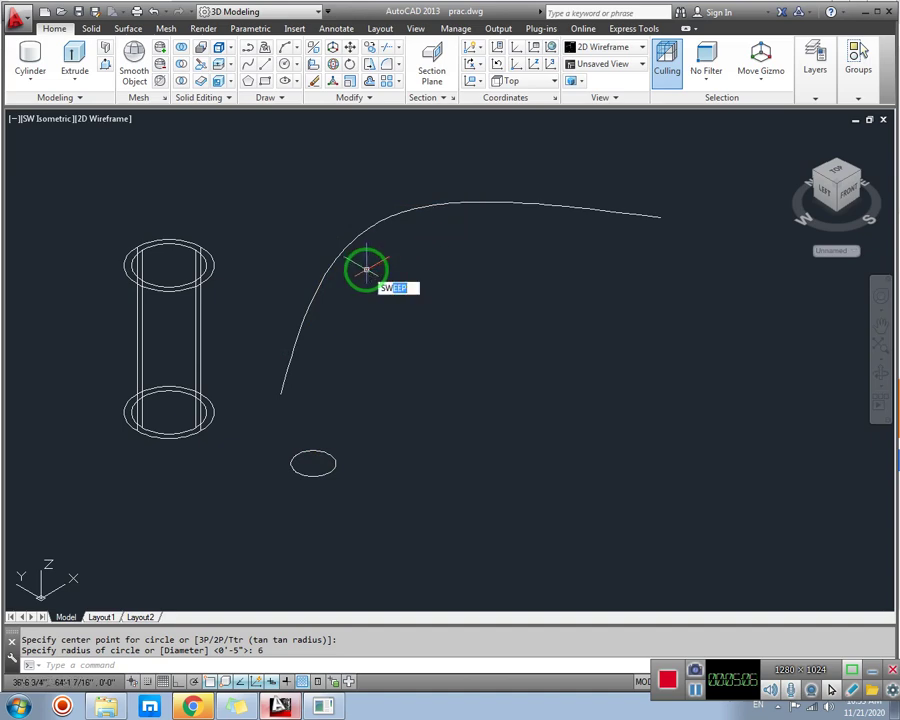
- Sweep the circle along the curved spline to form a solid bent rod
type("SW")
key("Return")
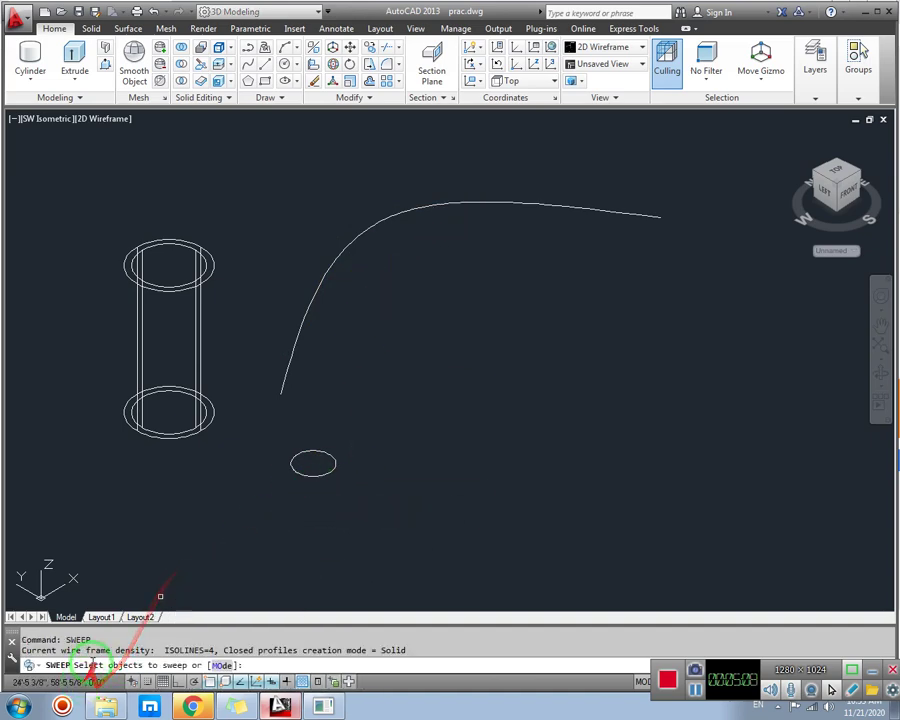
left_click(314, 453)
key("Return")
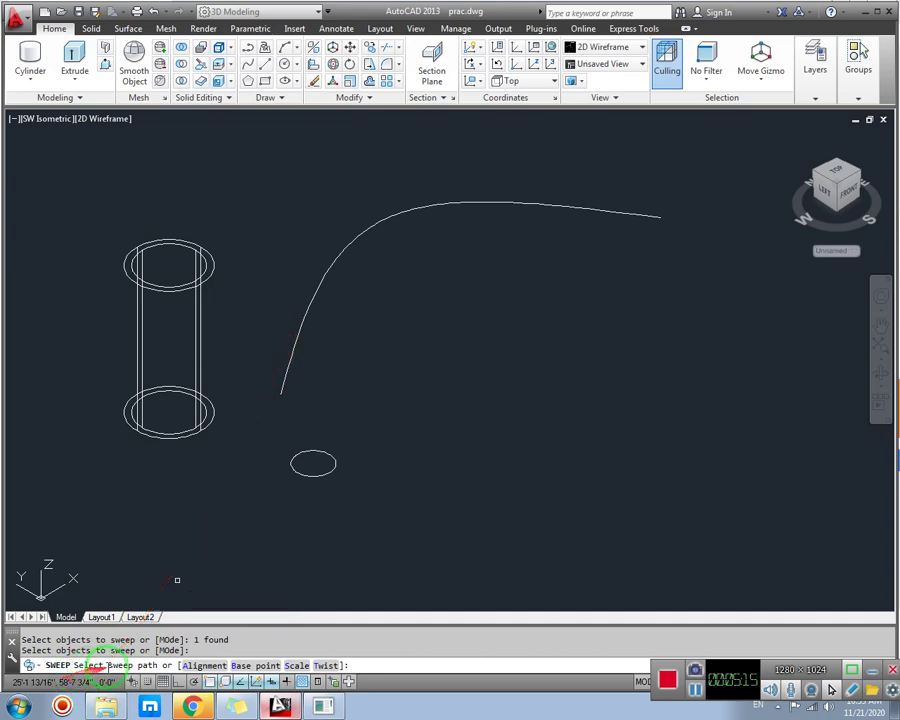
left_click(287, 370)
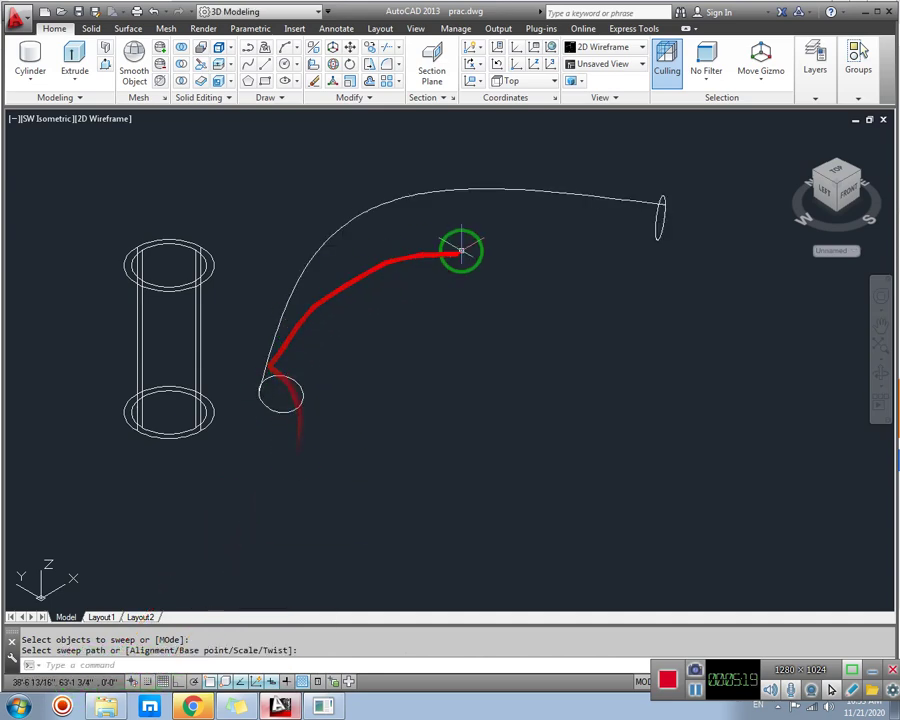
- Change the viewport's visual style from 2D Wireframe to Shaded to show the swept solid
left_click(121, 128)
left_click(164, 218)
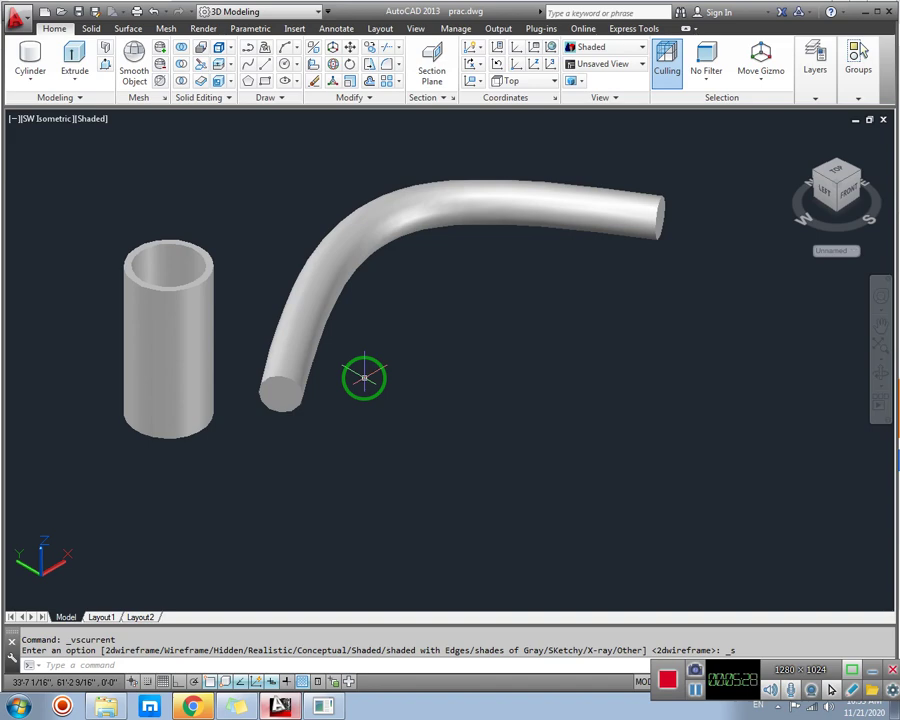
middle_click_drag(384, 385, 261, 392)
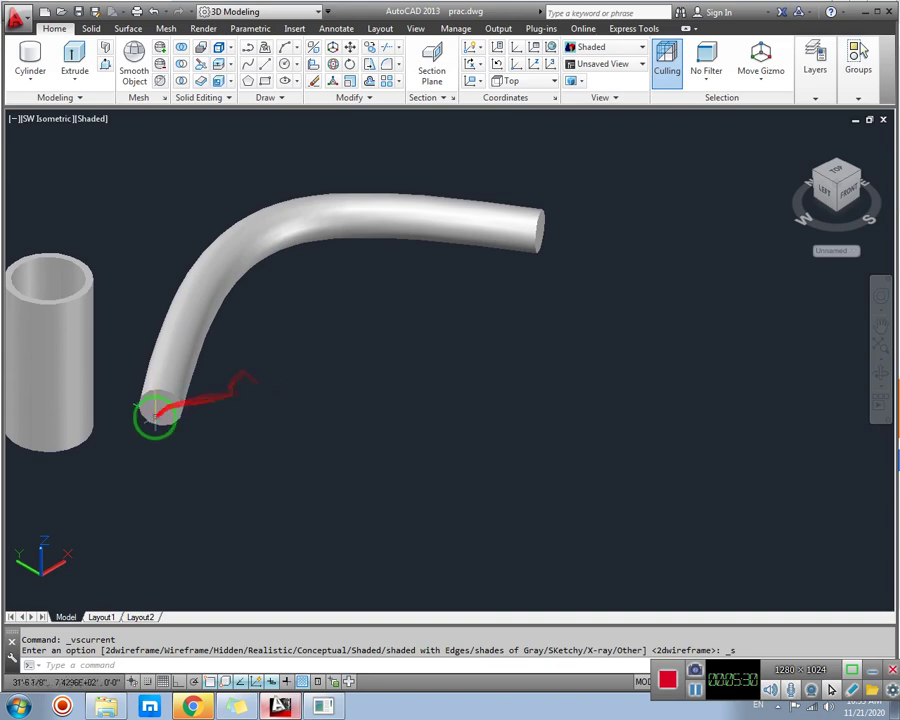
scroll(157, 410, "up", 2)
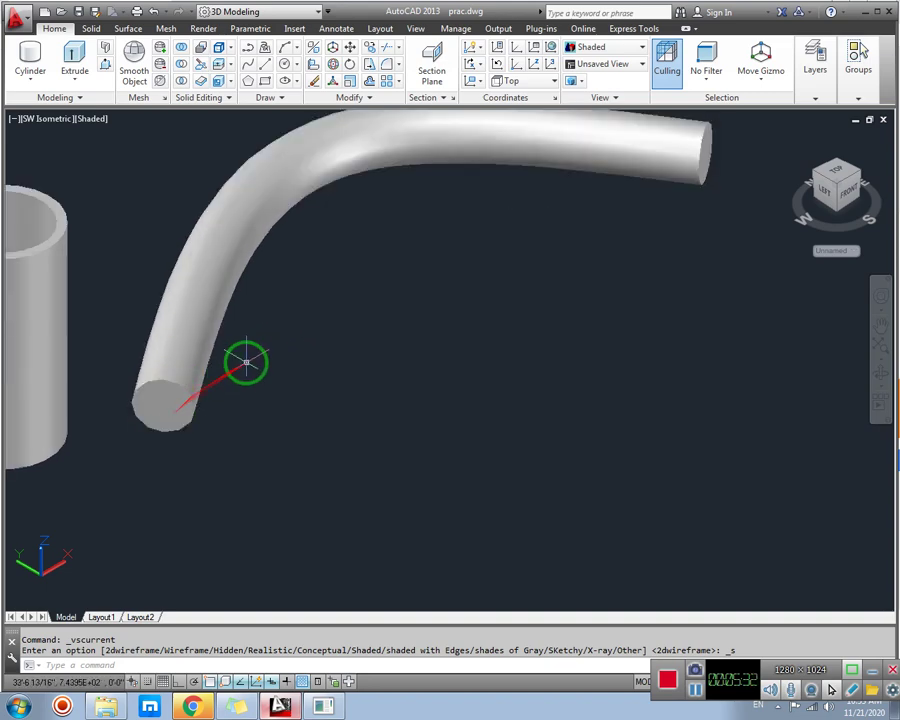
- Start the Shell command on the swept bent rod and remove its two circular end faces from the shell
middle_click_drag(245, 362, 243, 392)
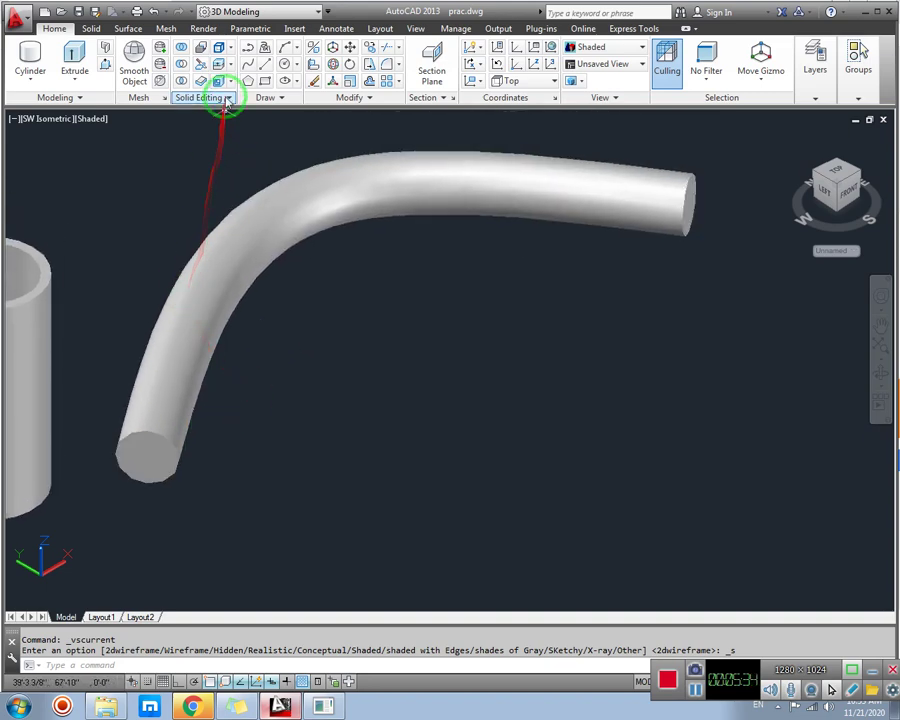
left_click(226, 80)
left_click(232, 81)
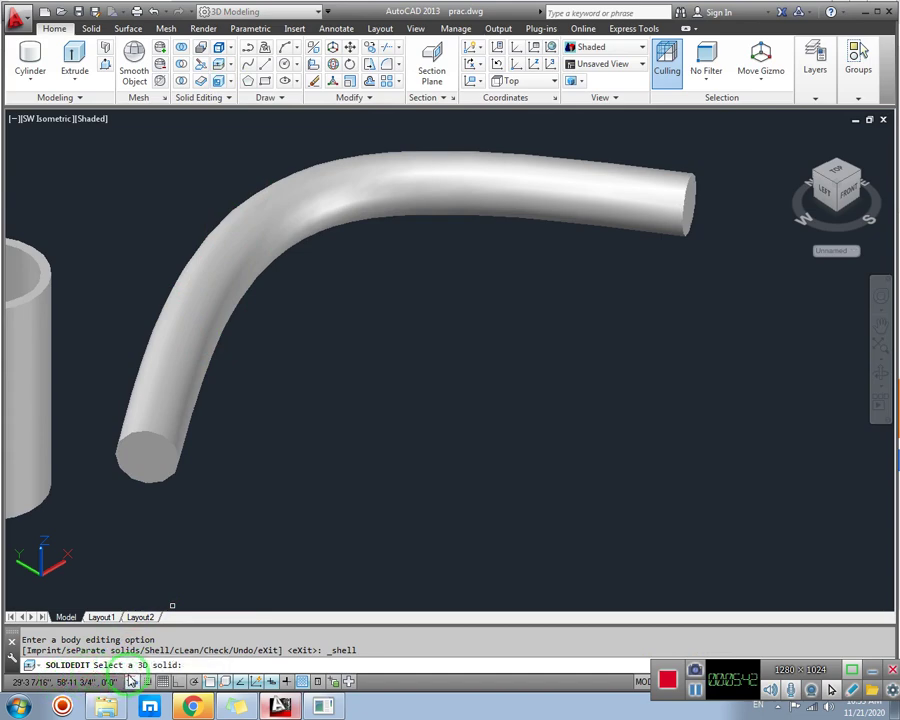
left_click(171, 384)
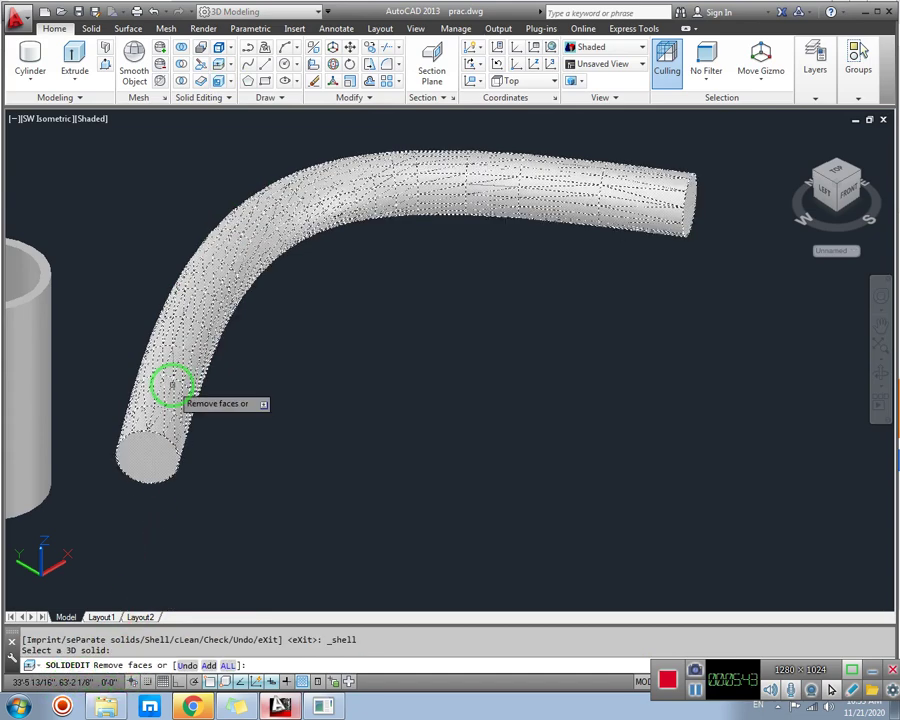
left_click(208, 666)
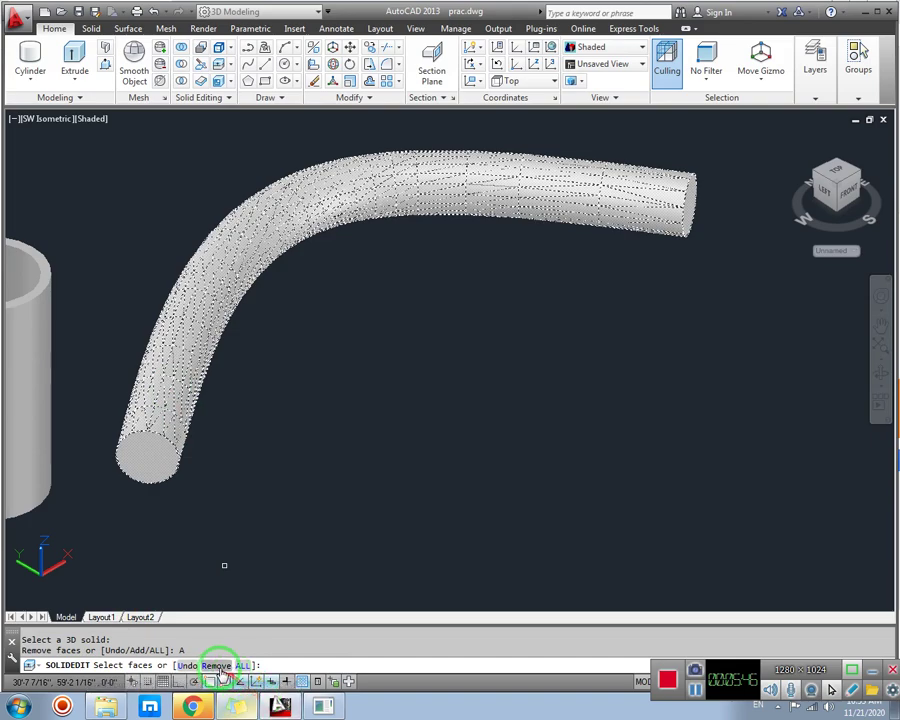
left_click(216, 666)
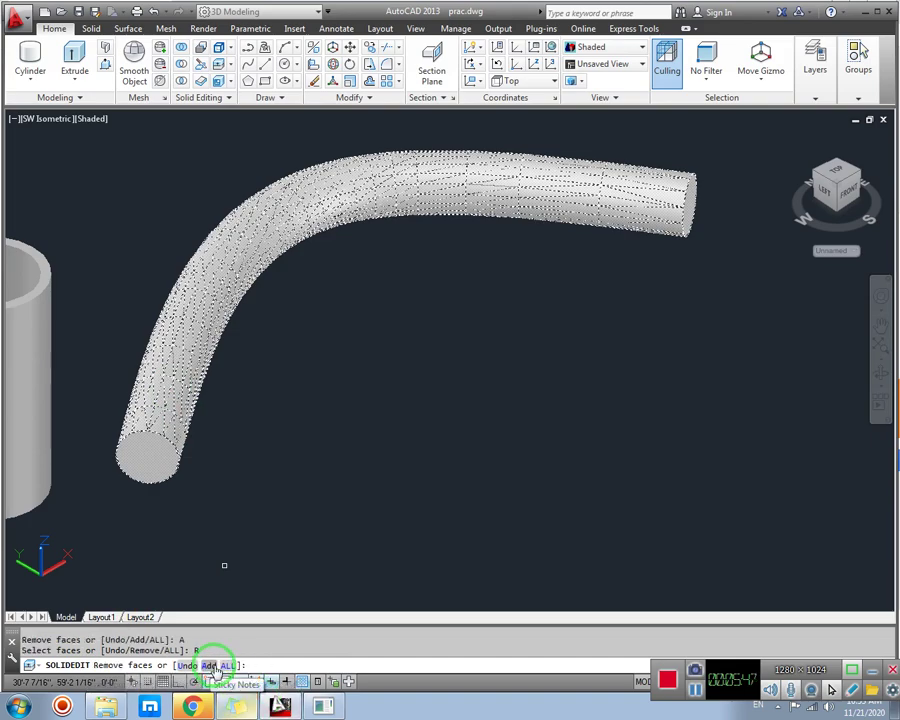
left_click(142, 454)
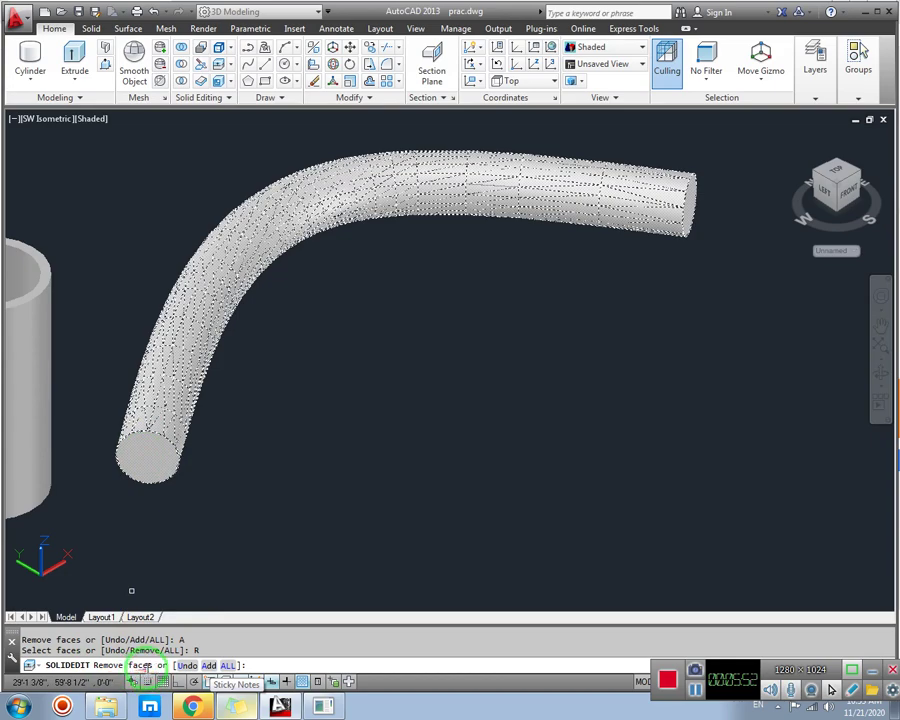
left_click(143, 449)
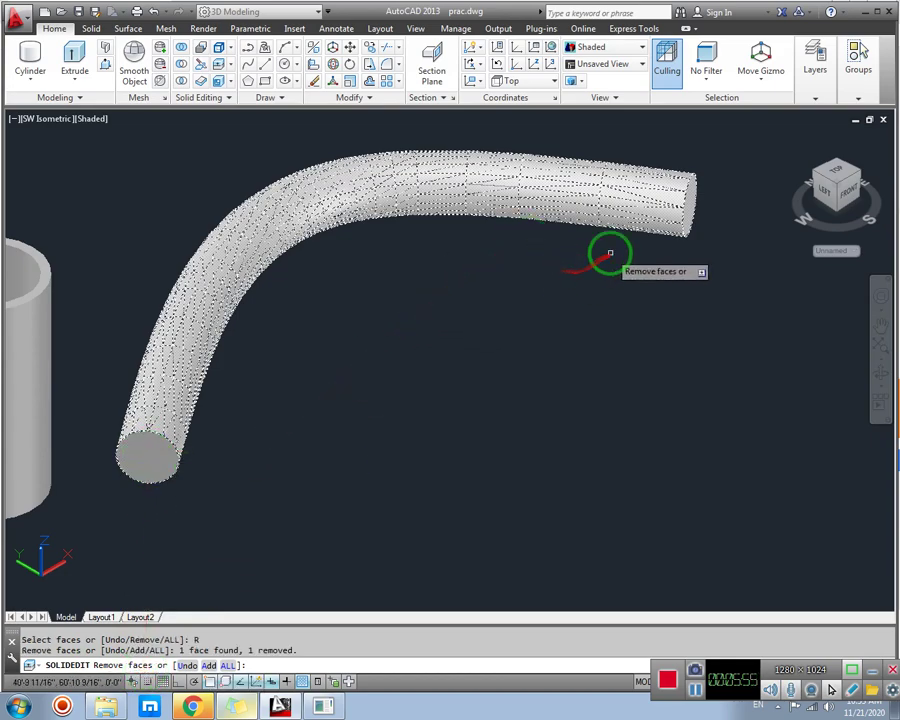
middle_click_drag(597, 255, 667, 317, "shift")
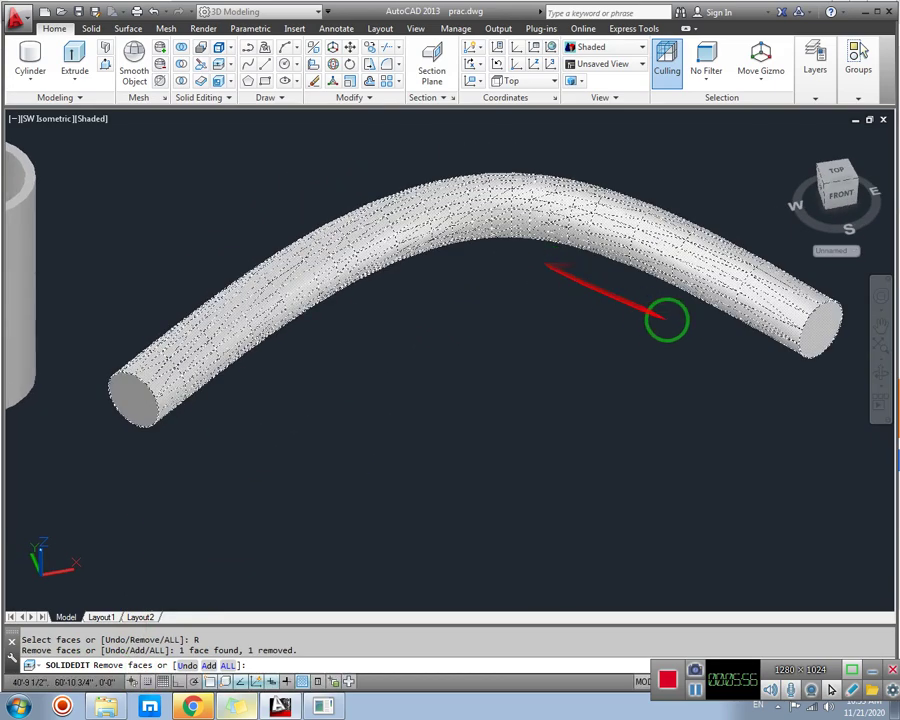
left_click(816, 328)
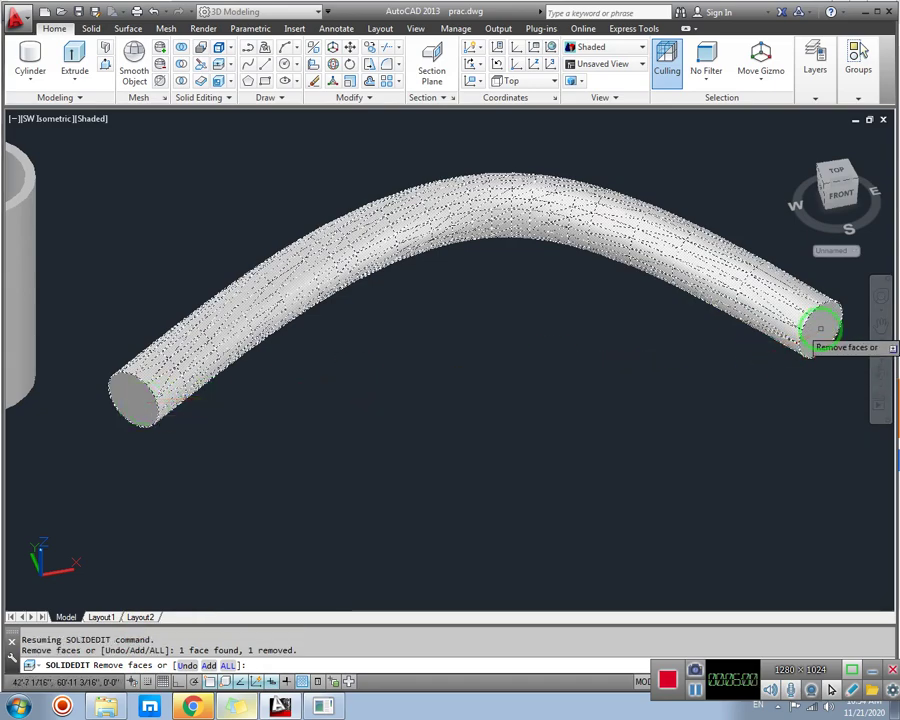
- Apply the shell offset distance to hollow the bent rod into an open-ended tube, and exit solid editing
key("Return")
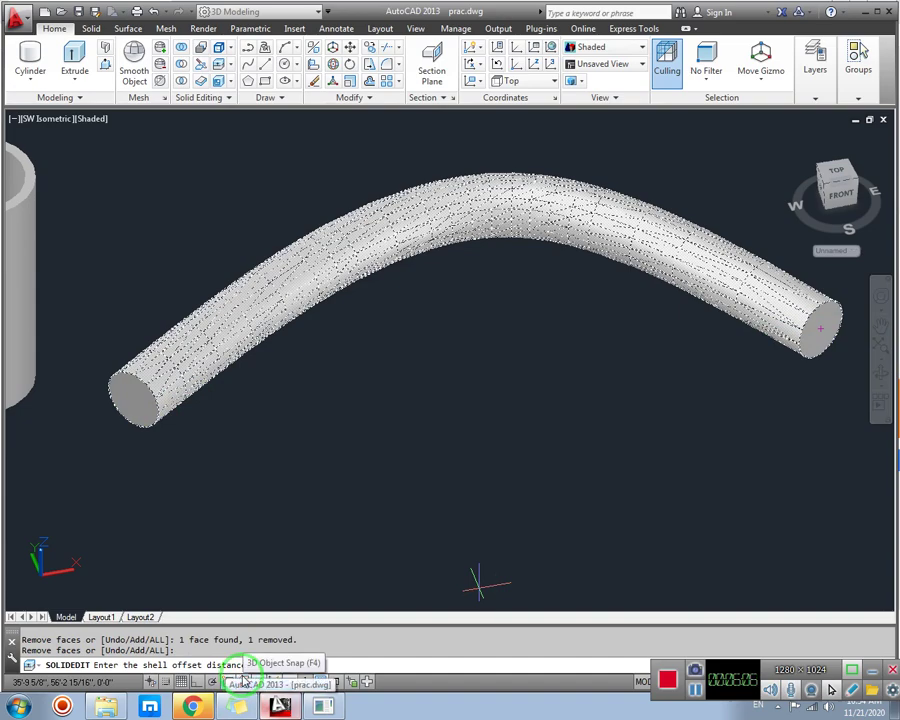
key("Return")
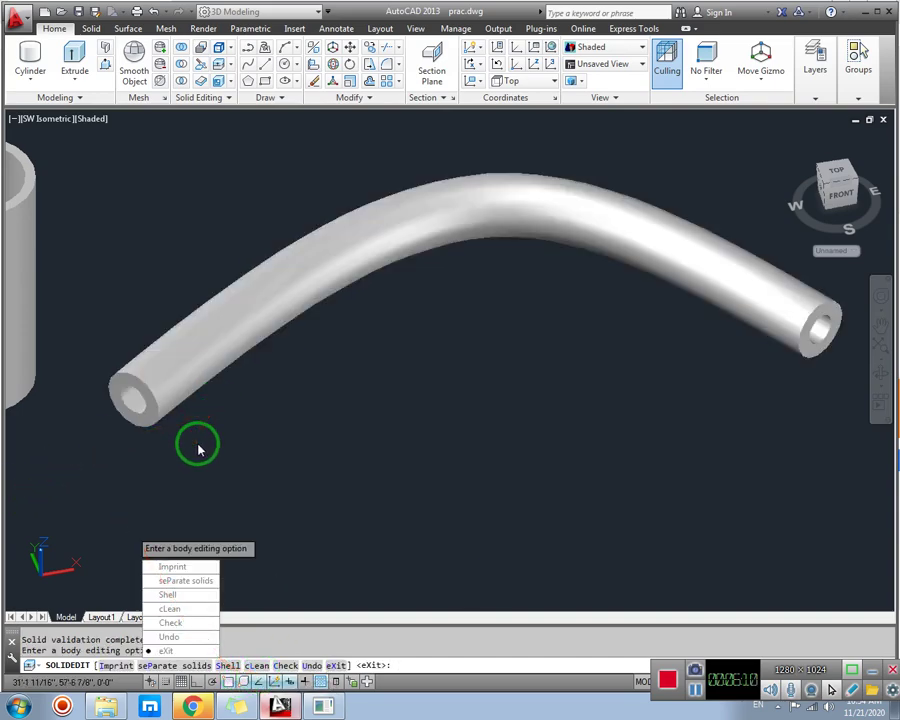
left_click(175, 652)
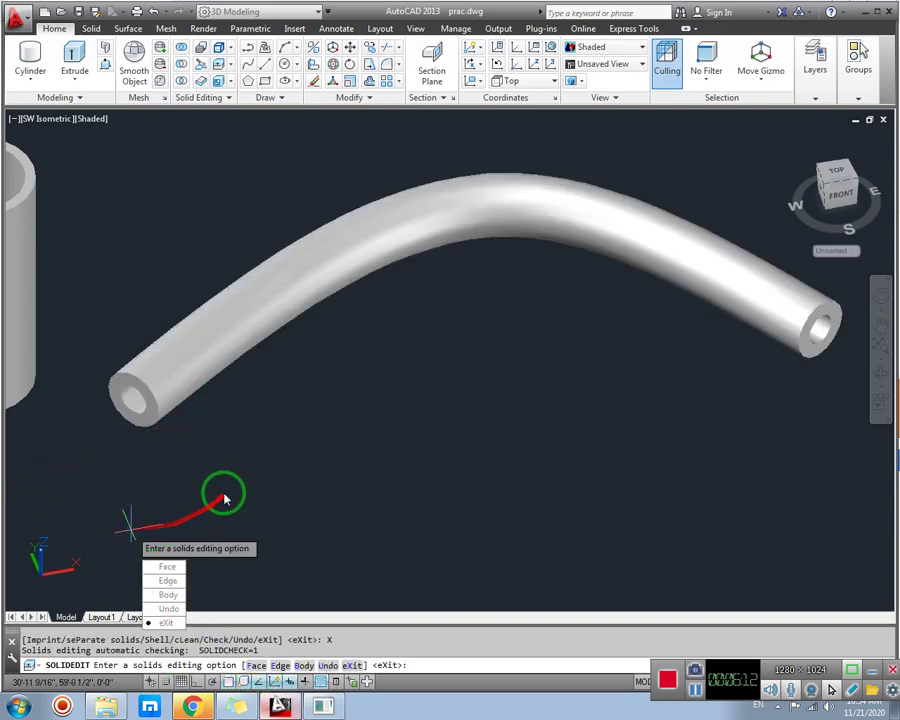
left_click(168, 626)
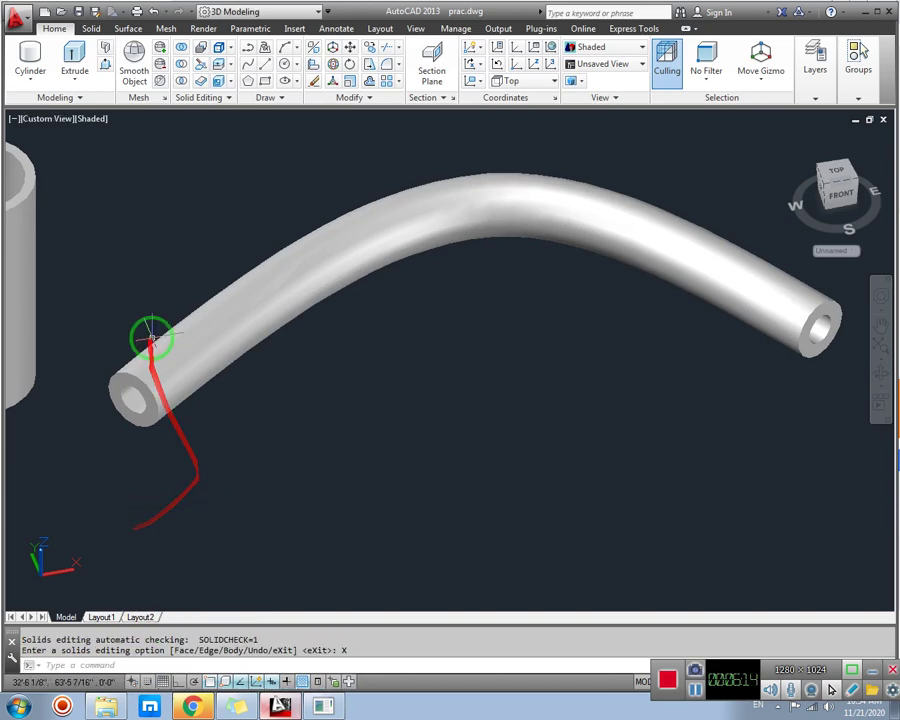
- Examine the openings at both ends of the bent tube, and view it together with the hollow cylinder
middle_click_drag(235, 386, 157, 386)
scroll(60, 390, "up", 3)
middle_click_drag(36, 396, 122, 372)
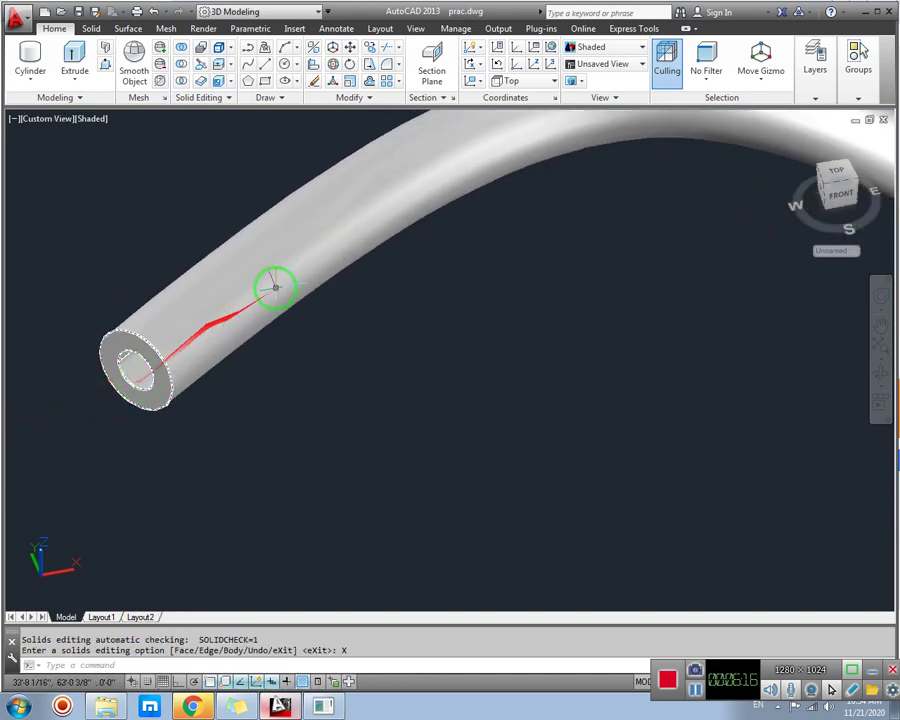
scroll(436, 243, "down", 2)
middle_click_drag(393, 244, 107, 258)
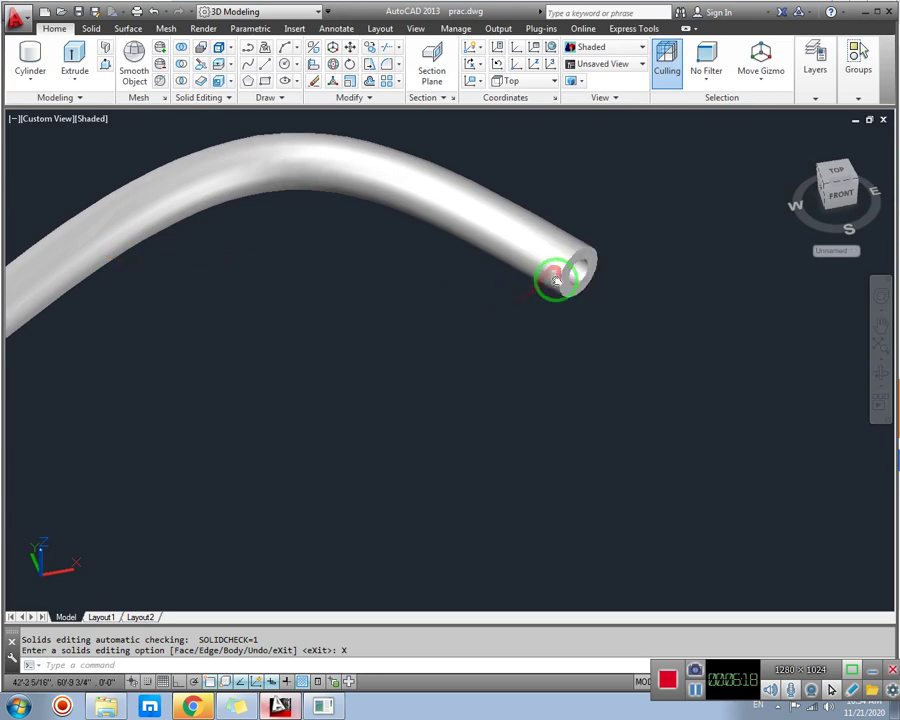
middle_click_drag(584, 280, 451, 281)
scroll(466, 281, "up", 3)
scroll(177, 223, "down", 2)
middle_click_drag(270, 272, 525, 276)
middle_click_drag(50, 245, 418, 249)
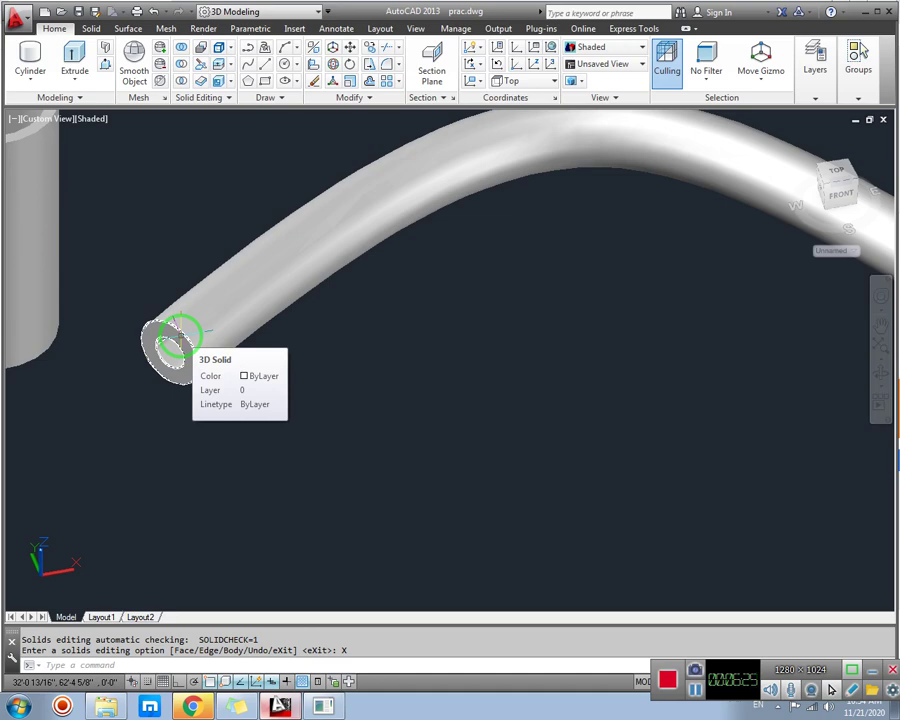
scroll(194, 318, "down", 4)
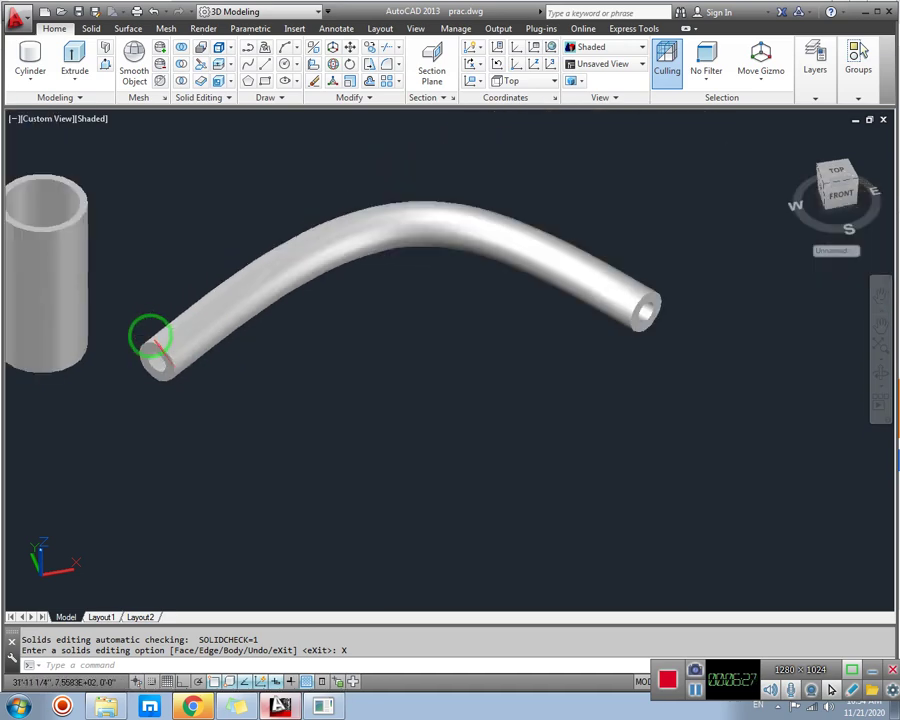
middle_click_drag(150, 340, 228, 345)
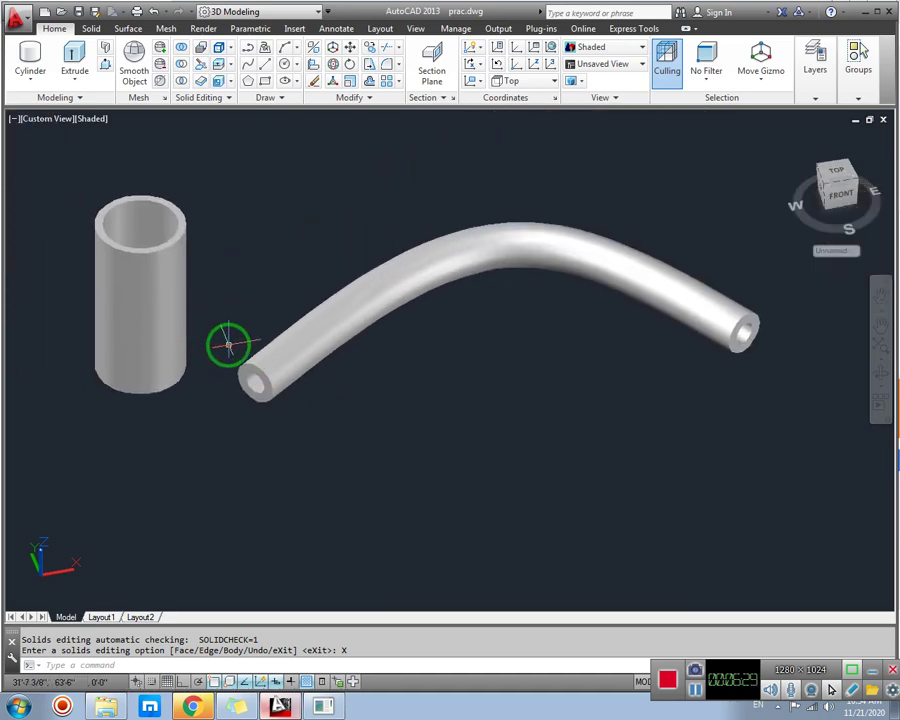